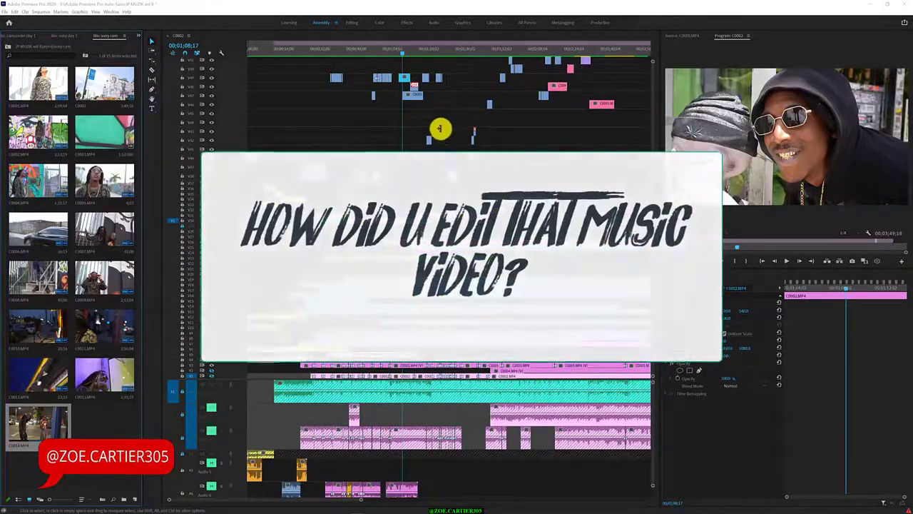
Step: Stop at the transition and replace both stacked clips with a linked After Effects composition
scroll(422, 110, "up", 5)
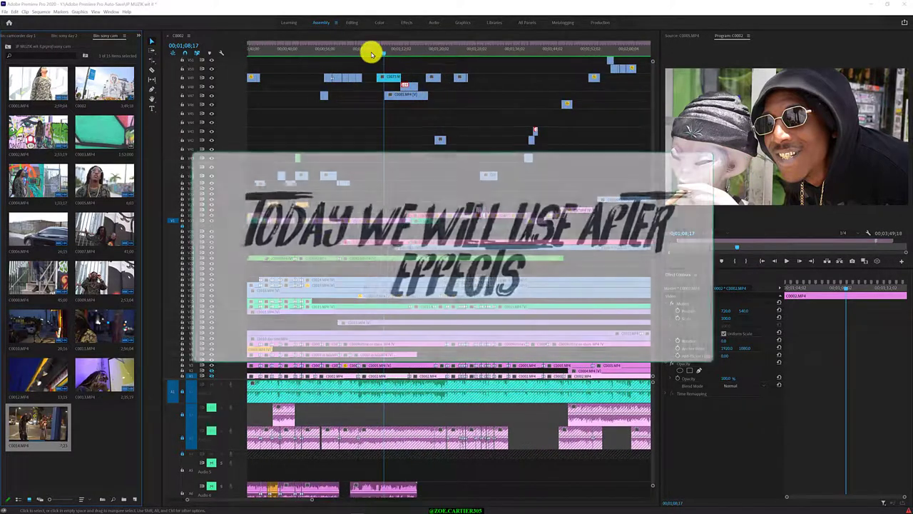
left_click(371, 54)
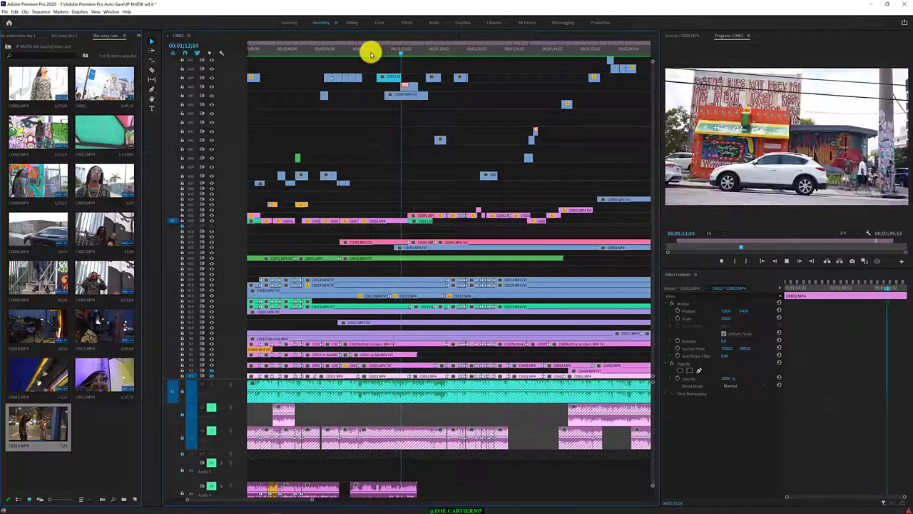
key("space")
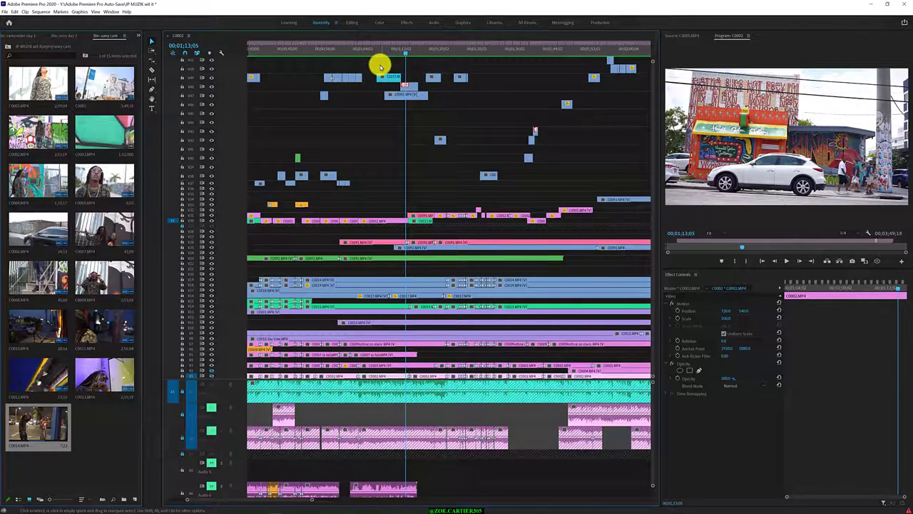
mouse_move(380, 67)
left_mouse_down()
mouse_move(388, 108)
mouse_move(394, 100)
left_mouse_up()
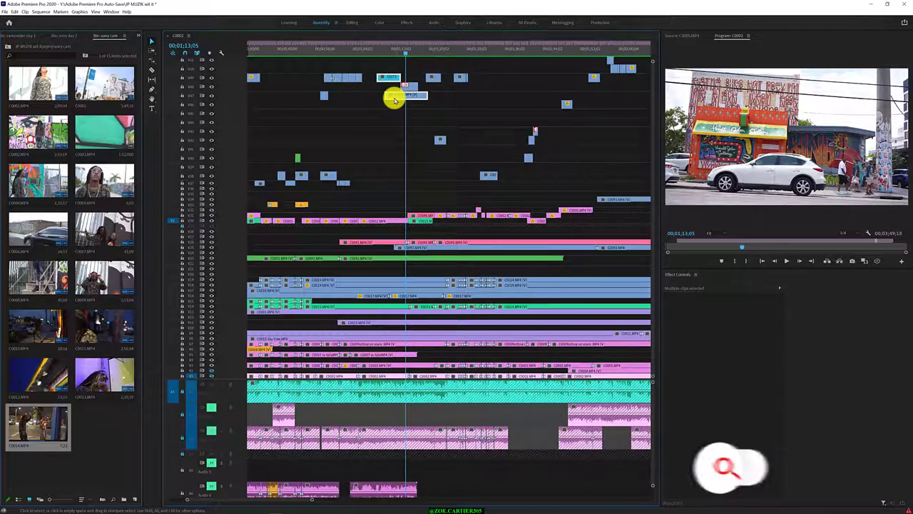
right_click(394, 100)
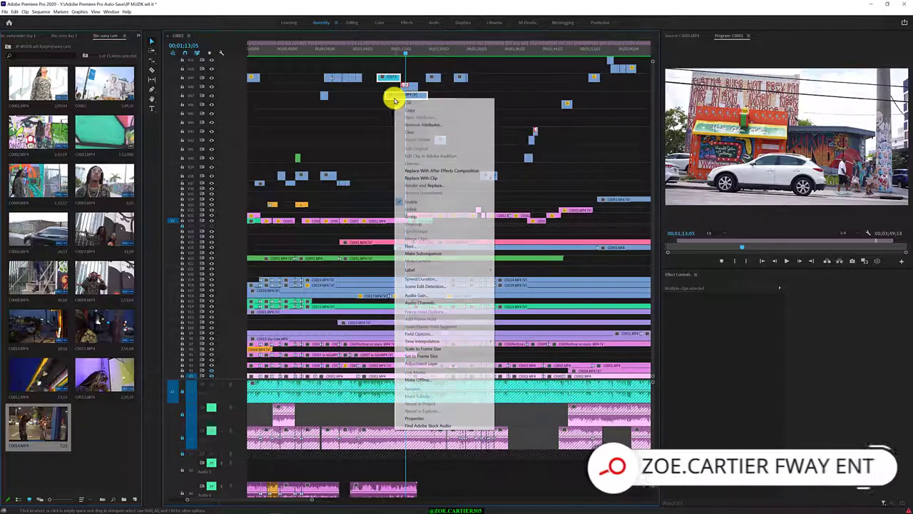
left_click(411, 174)
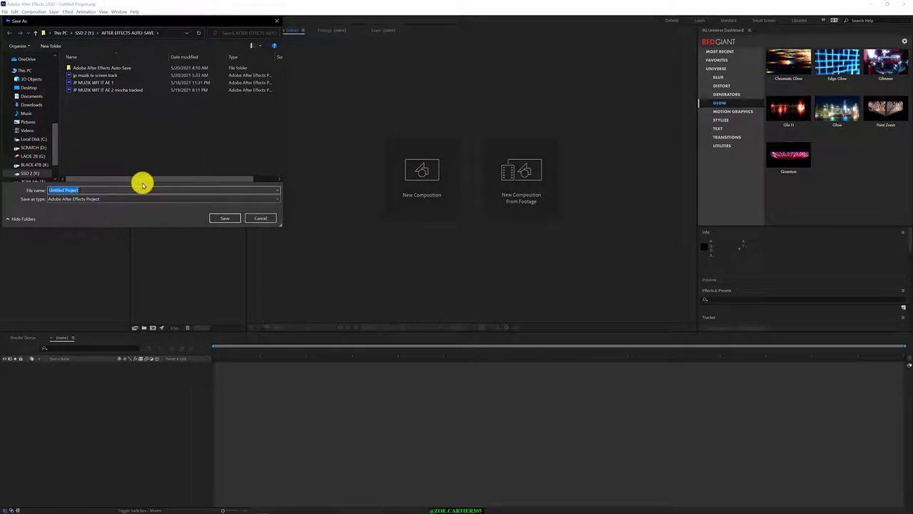
Step: Save the new After Effects project as 'jp muzik glasses transition'
type("jp m")
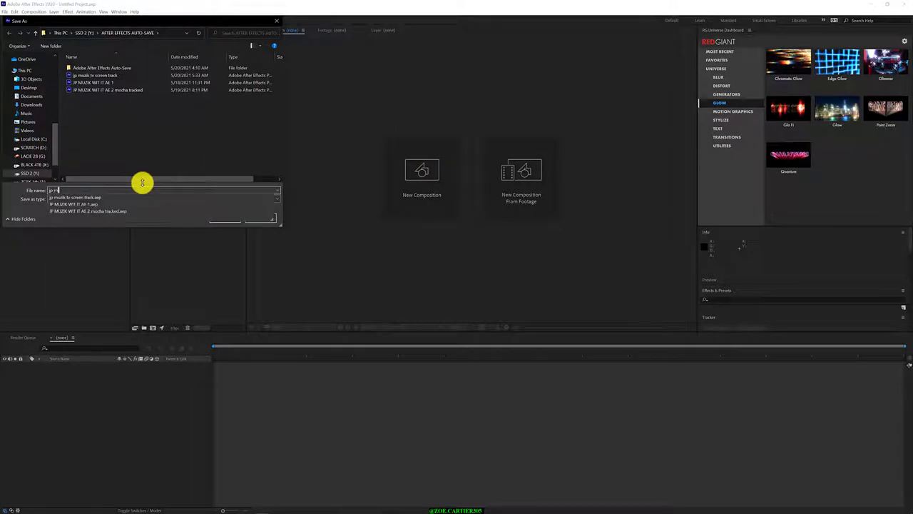
type("uzik glasses transition")
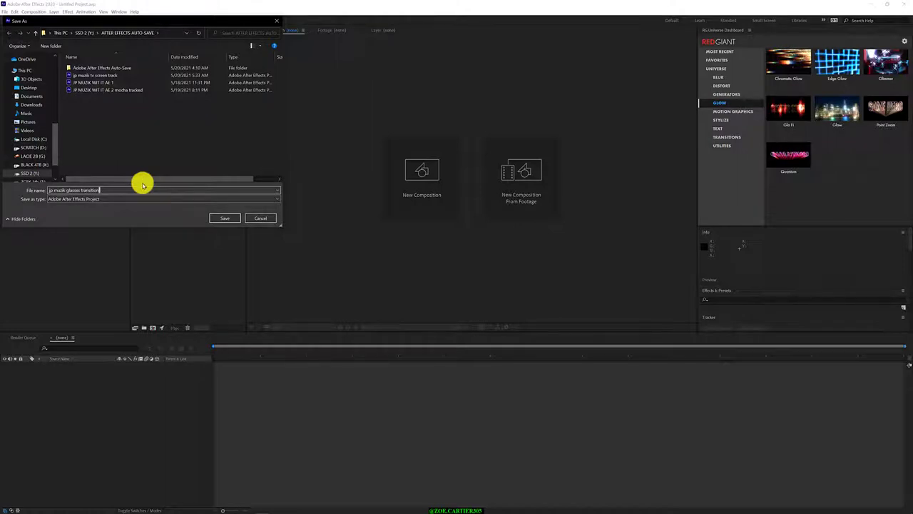
left_click(225, 217)
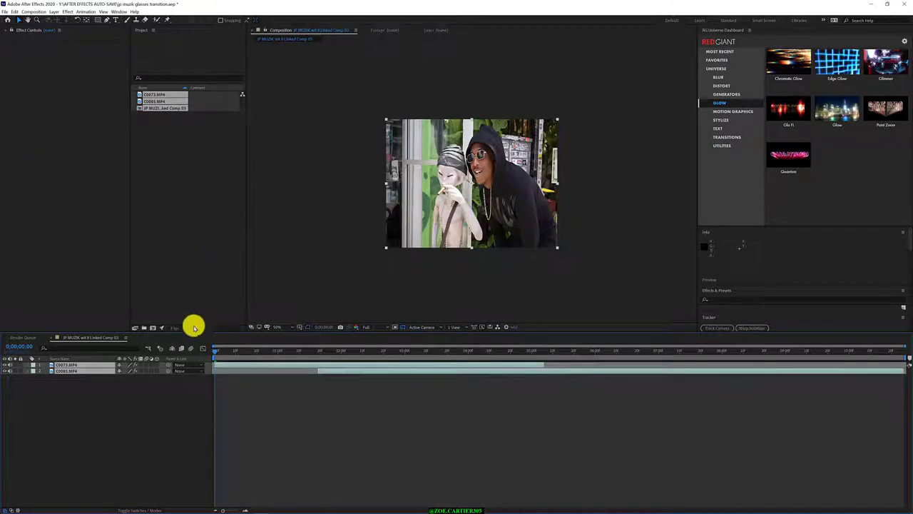
Step: Preview the footage, then close the GoPro VR Player and Oculus windows from the taskbar
left_click(167, 409)
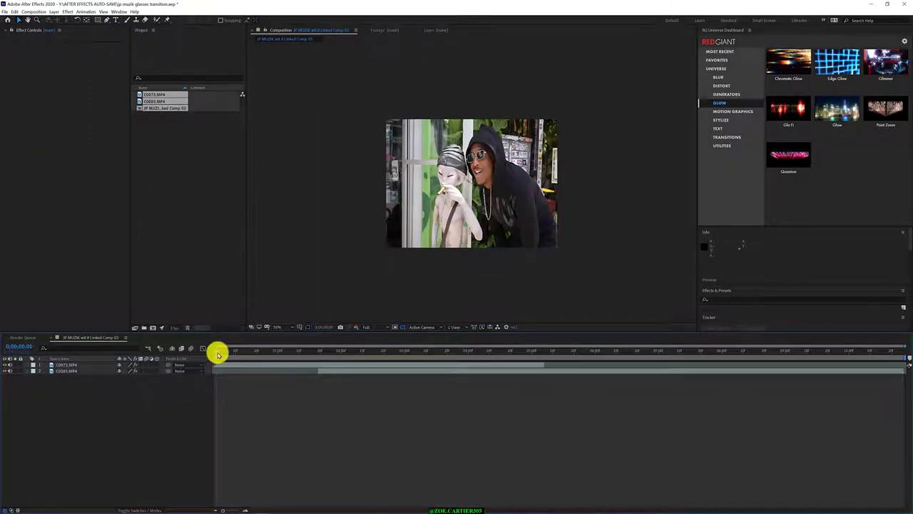
mouse_move(217, 355)
left_mouse_down()
mouse_move(503, 403)
mouse_move(601, 383)
mouse_move(573, 391)
left_mouse_up()
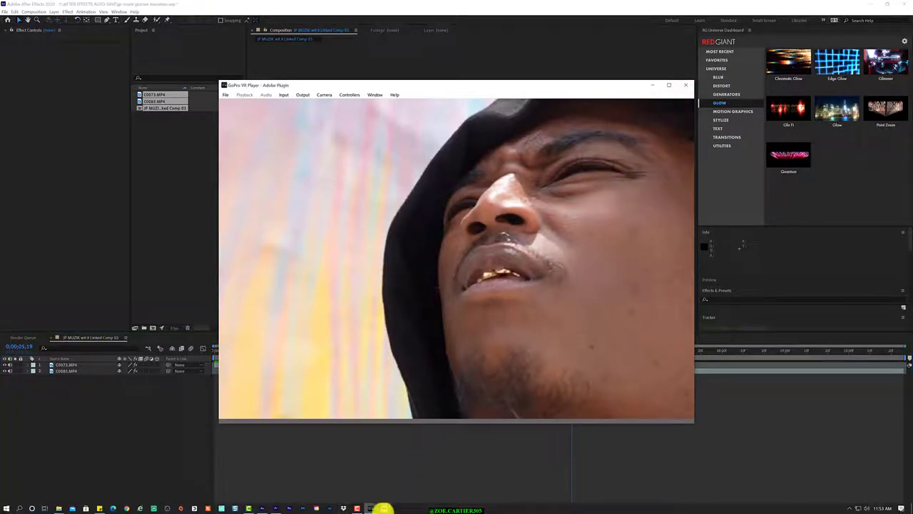
right_click(382, 506)
left_click(383, 494)
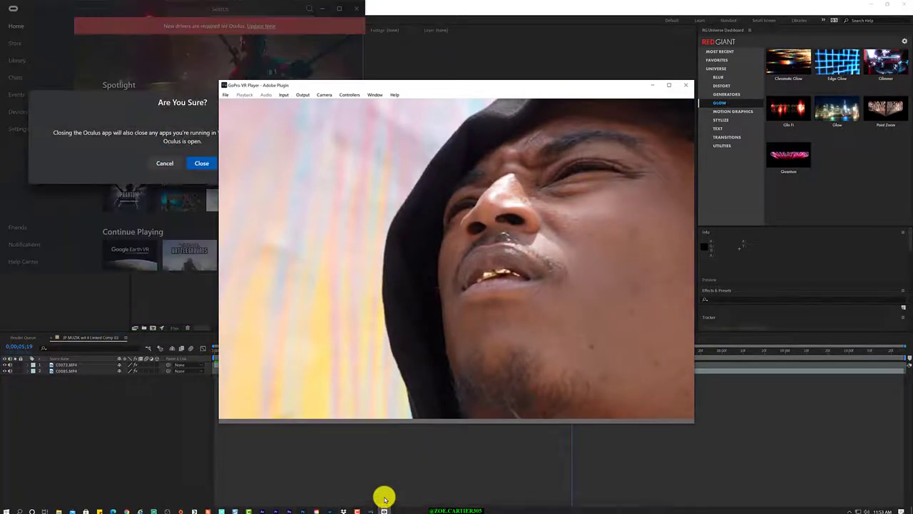
left_click(211, 165)
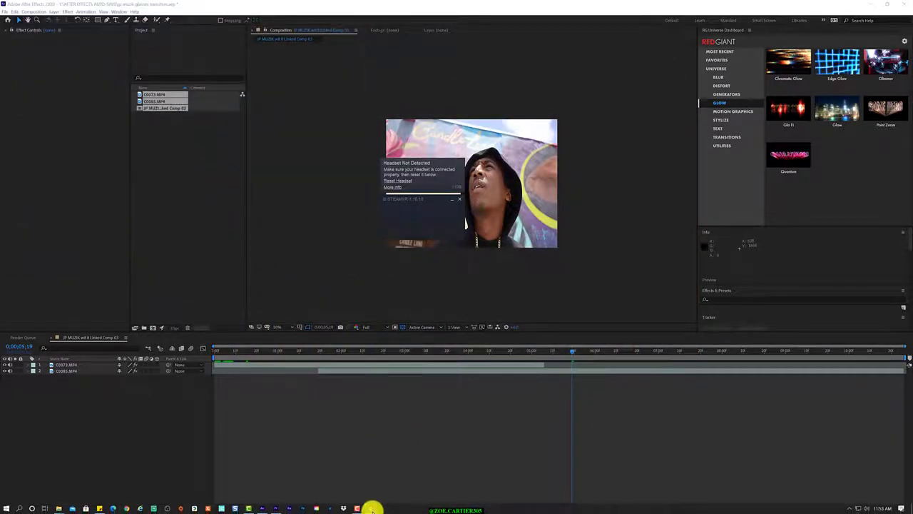
right_click(372, 508)
left_click(373, 495)
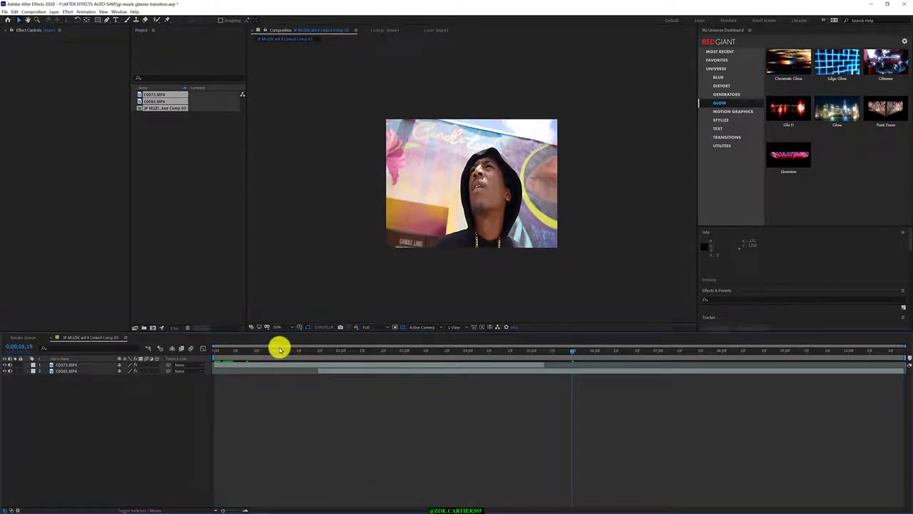
Step: Duplicate both clip layers with Ctrl+D and move a C0073 copy below the first C0085
left_click(255, 349)
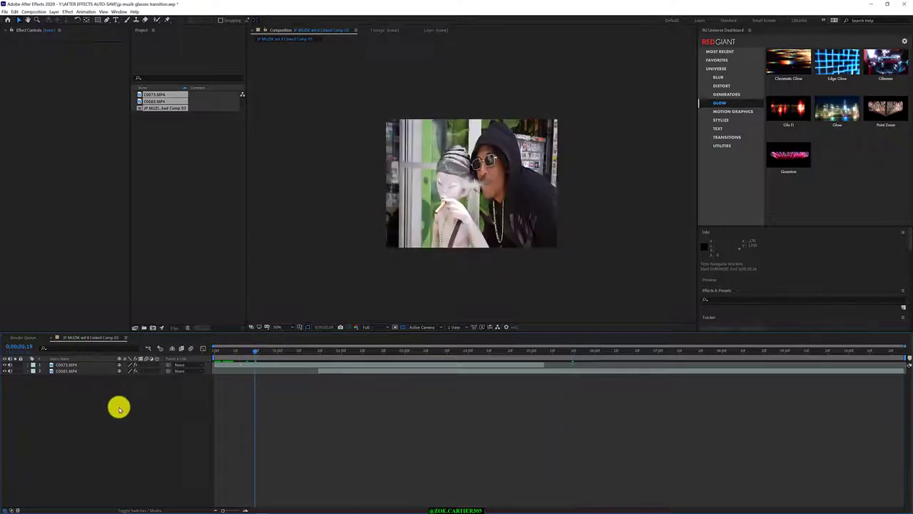
left_click_drag(119, 408, 36, 361)
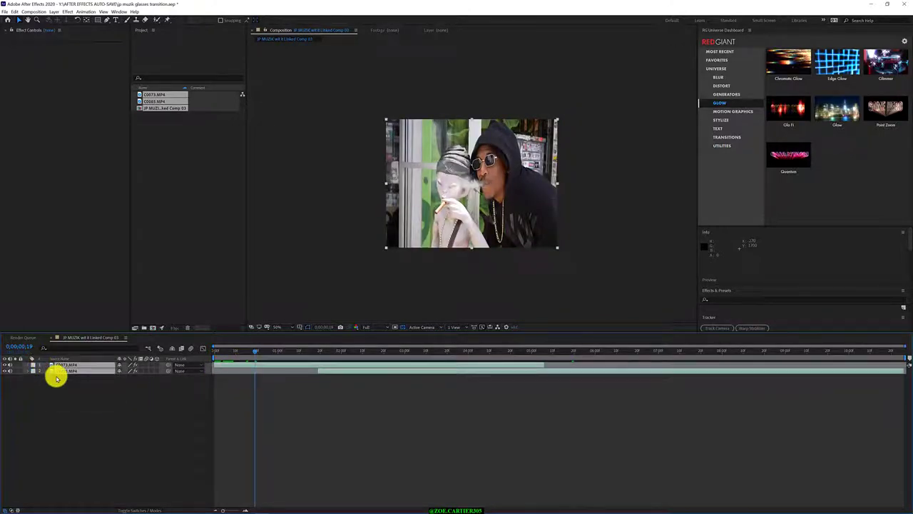
key("ctrl+d")
left_click(121, 411)
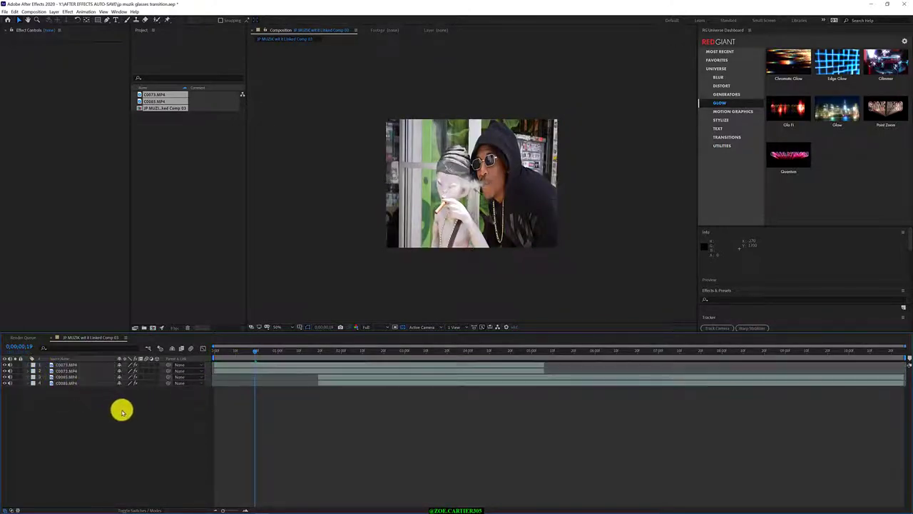
left_click(75, 371)
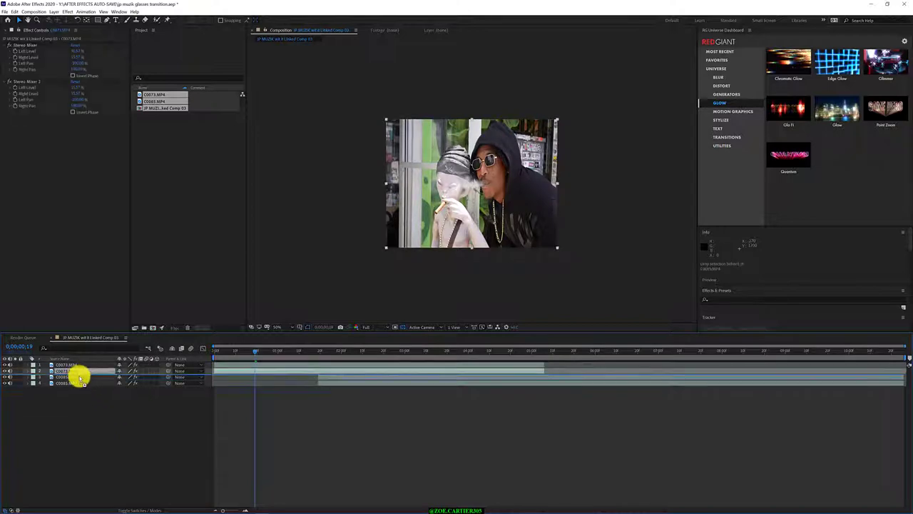
left_click_drag(80, 378, 78, 376)
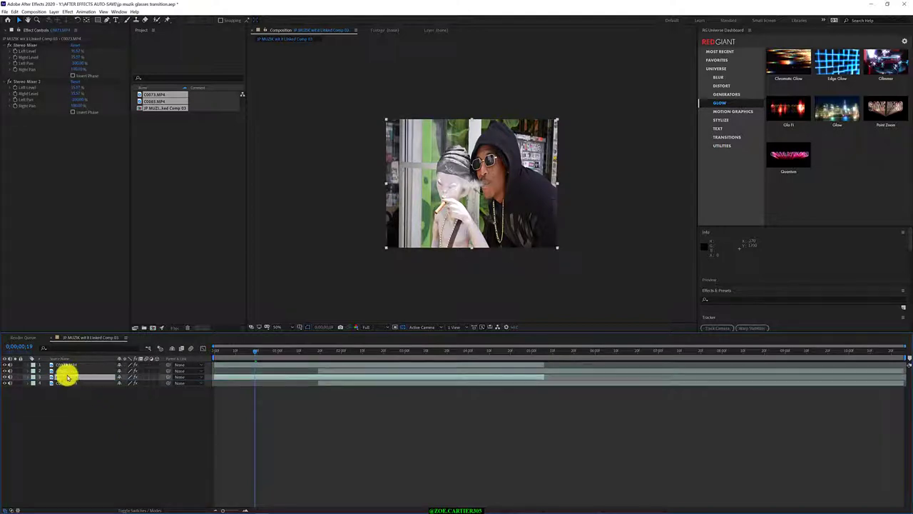
Step: Label layer 1 red and layer 2 yellow, then play the preview
left_click(33, 365)
left_click(50, 388)
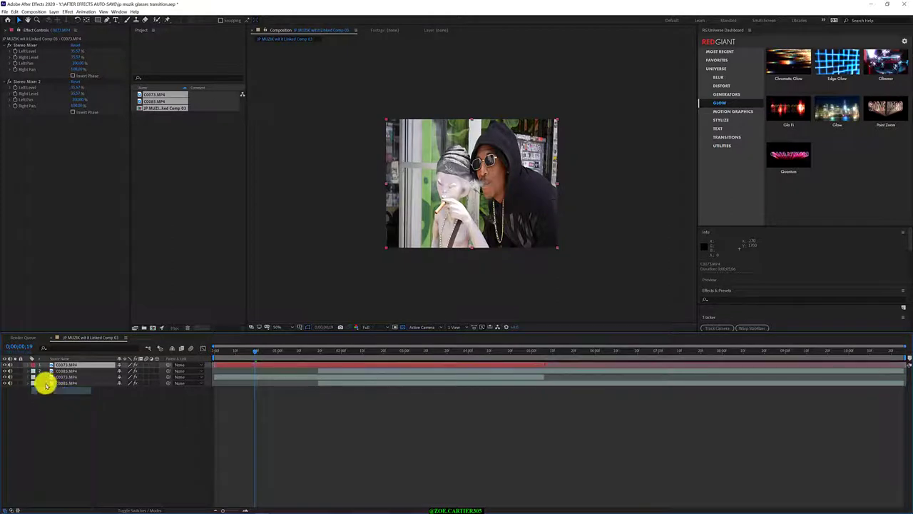
left_click(33, 372)
left_click(50, 400)
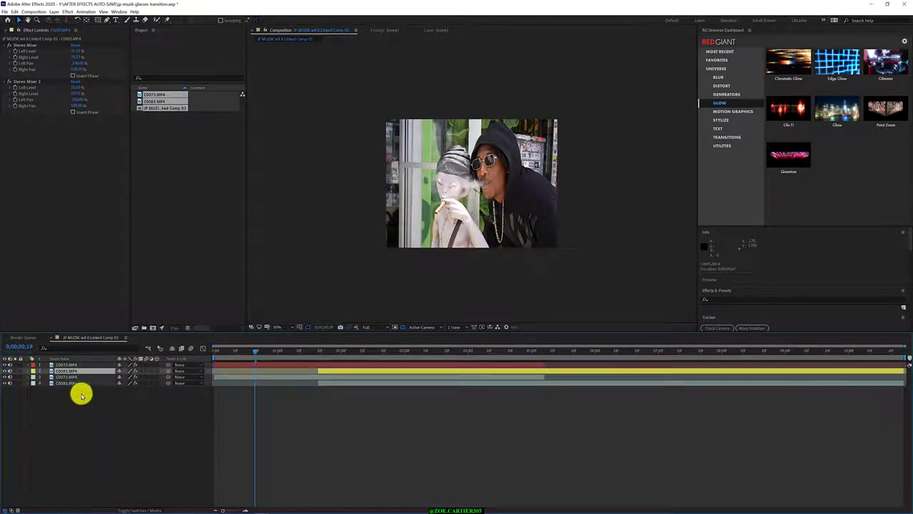
key("space")
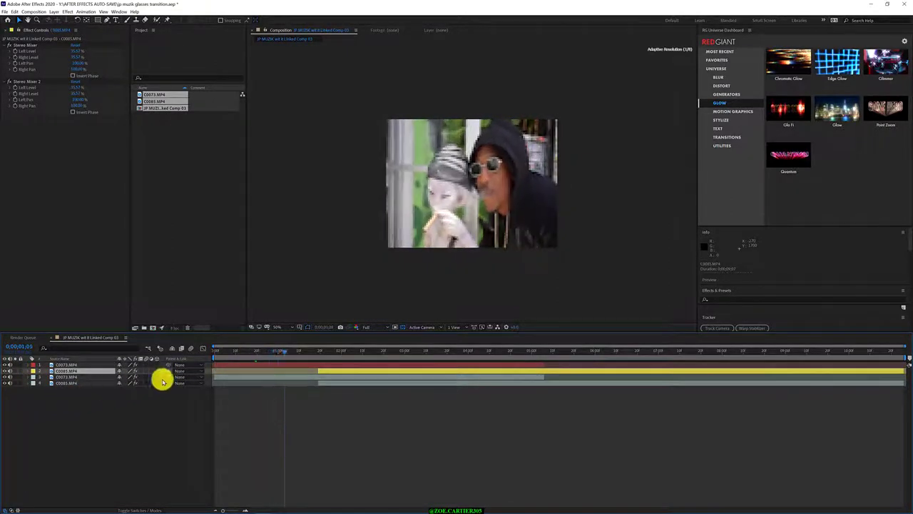
Step: Scrub the timeline to the sunglasses close-up around 0;00;02;14
left_click_drag(304, 352, 309, 352)
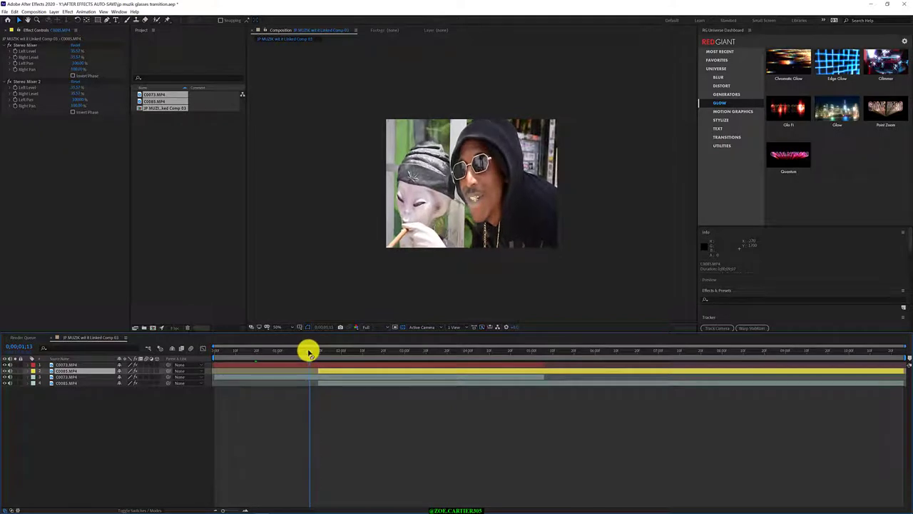
mouse_move(309, 354)
left_mouse_down()
mouse_move(219, 351)
mouse_move(351, 346)
left_mouse_up()
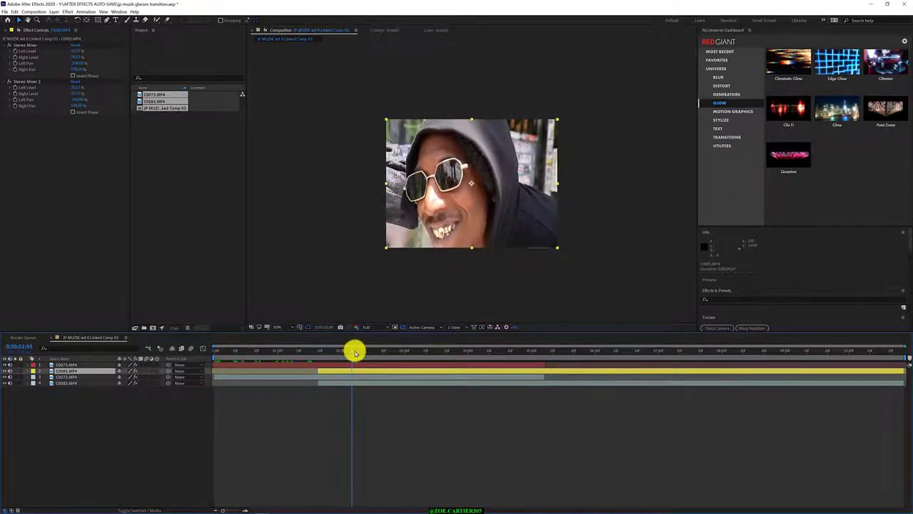
mouse_move(355, 353)
left_mouse_down()
mouse_move(392, 349)
mouse_move(334, 353)
left_mouse_up()
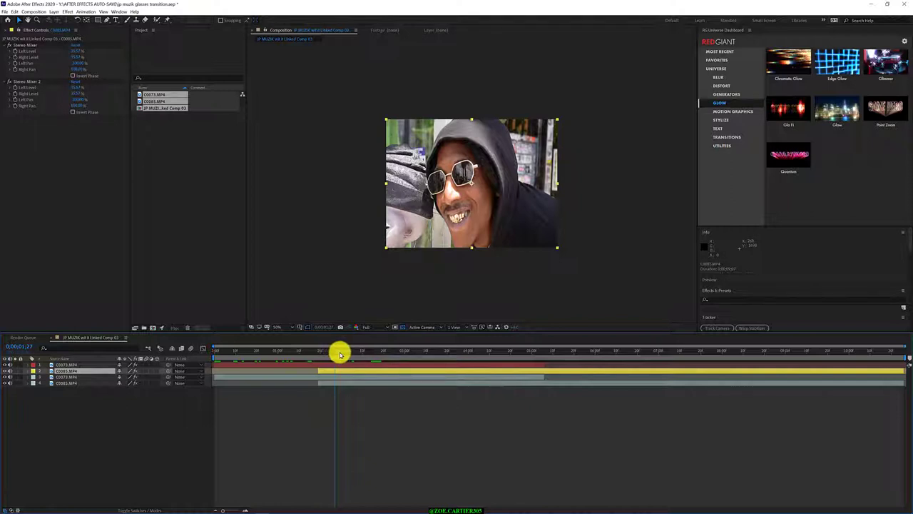
mouse_move(341, 353)
left_mouse_down()
mouse_move(308, 367)
mouse_move(372, 361)
left_mouse_up()
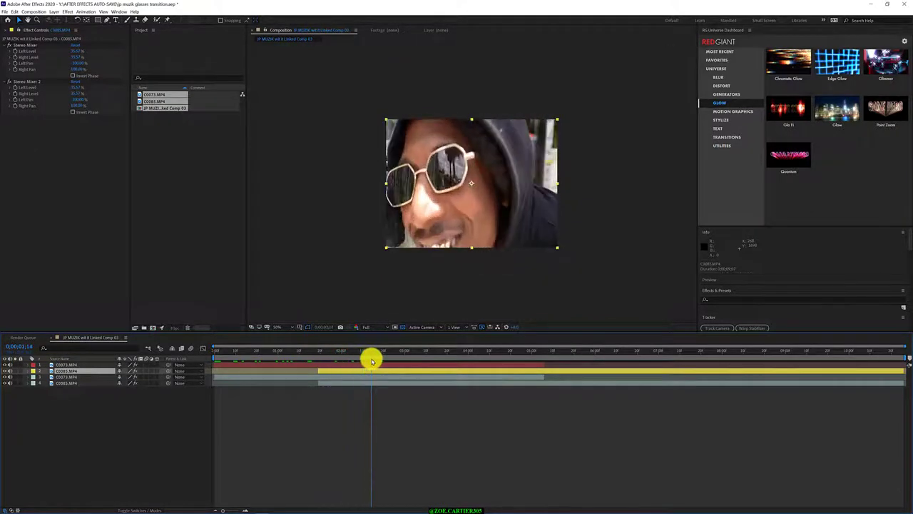
left_click(43, 13)
left_click(43, 13)
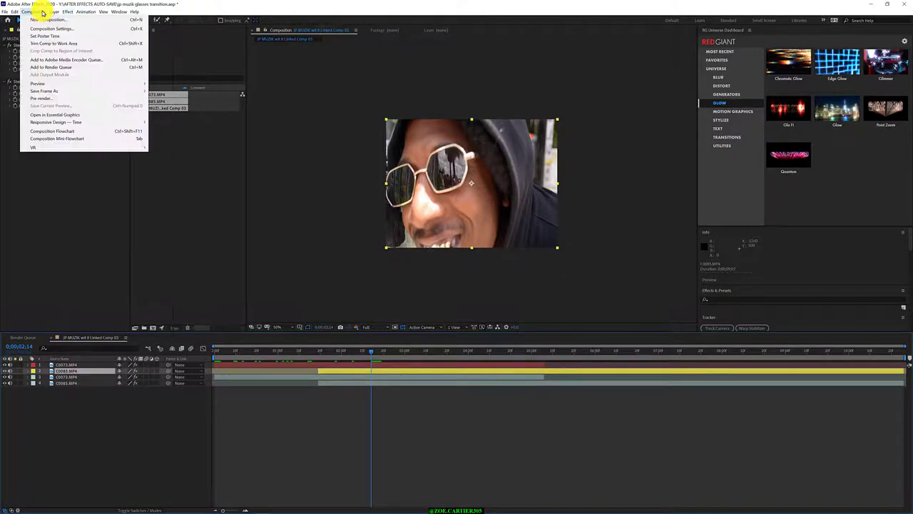
left_click(53, 29)
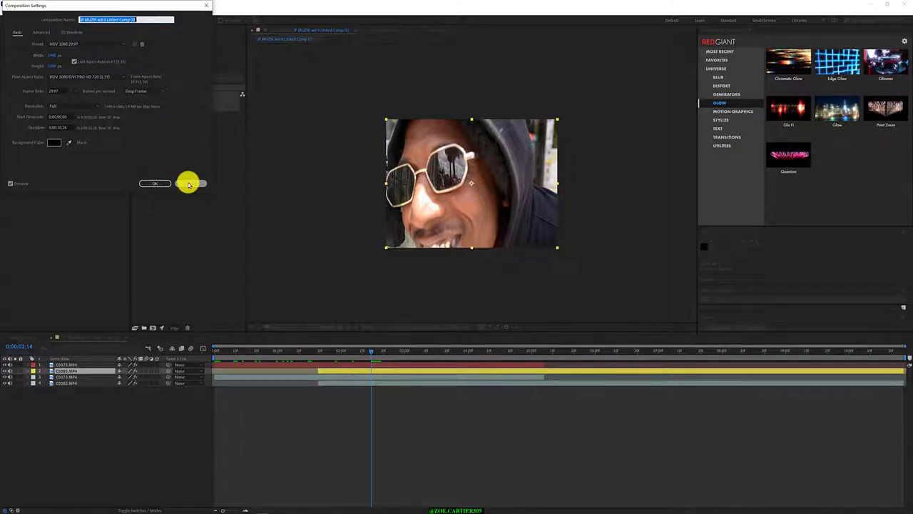
left_click(189, 184)
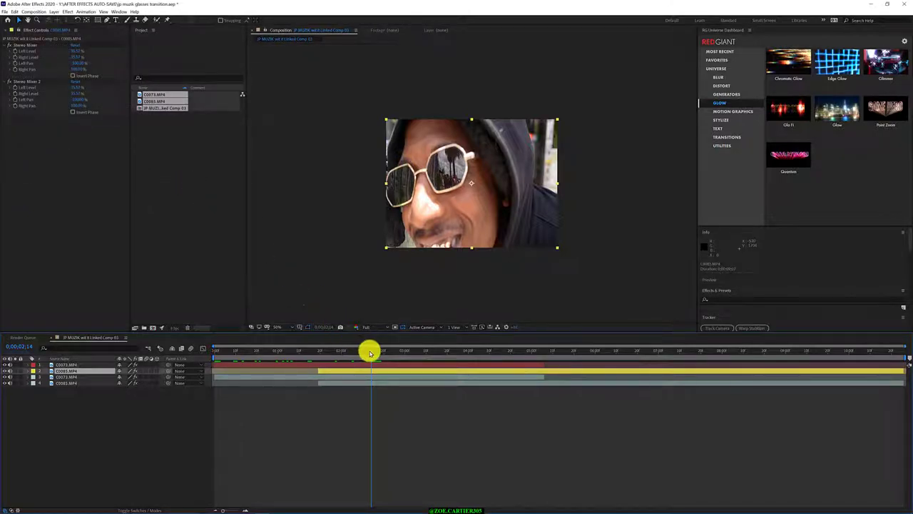
left_click_drag(370, 353, 390, 351)
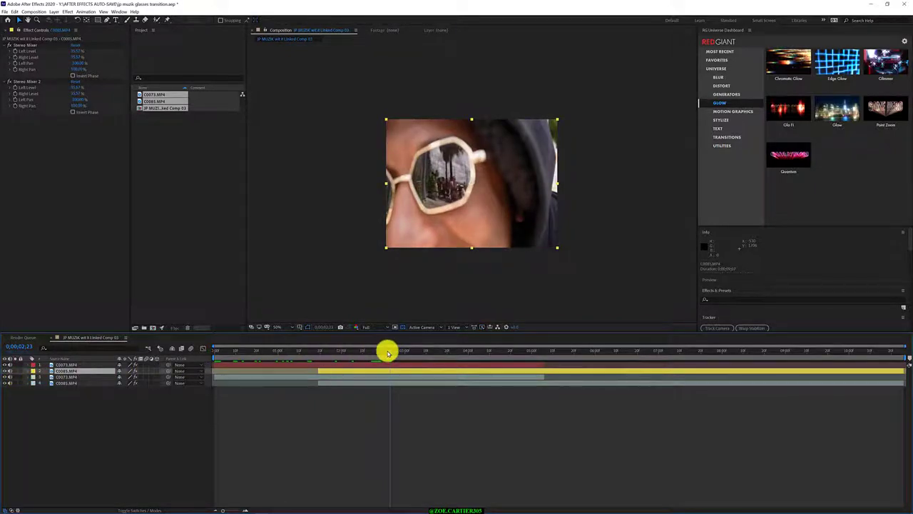
Step: Park at 0;00;01;19 on the man beside the alien and view at 100%
mouse_move(385, 353)
left_mouse_down()
mouse_move(322, 359)
mouse_move(346, 365)
mouse_move(303, 386)
mouse_move(316, 389)
left_mouse_up()
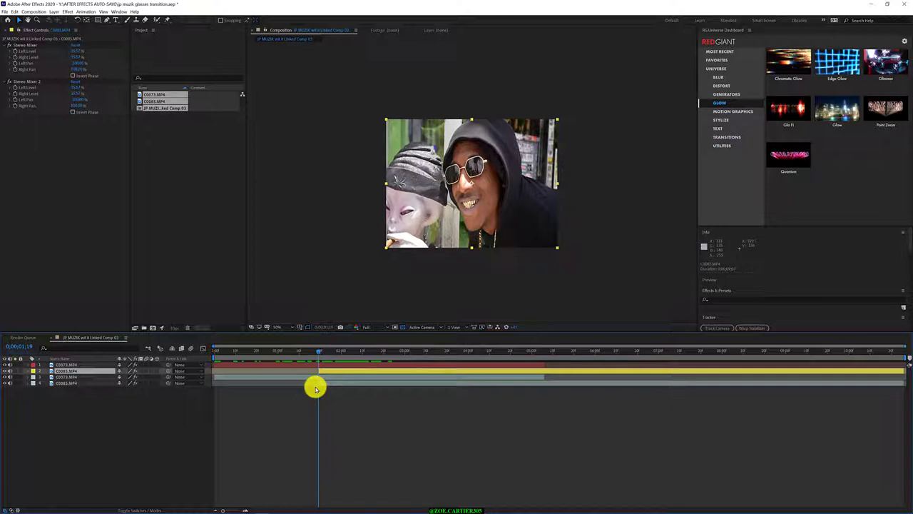
mouse_move(319, 352)
left_mouse_down()
mouse_move(371, 359)
mouse_move(337, 365)
left_mouse_up()
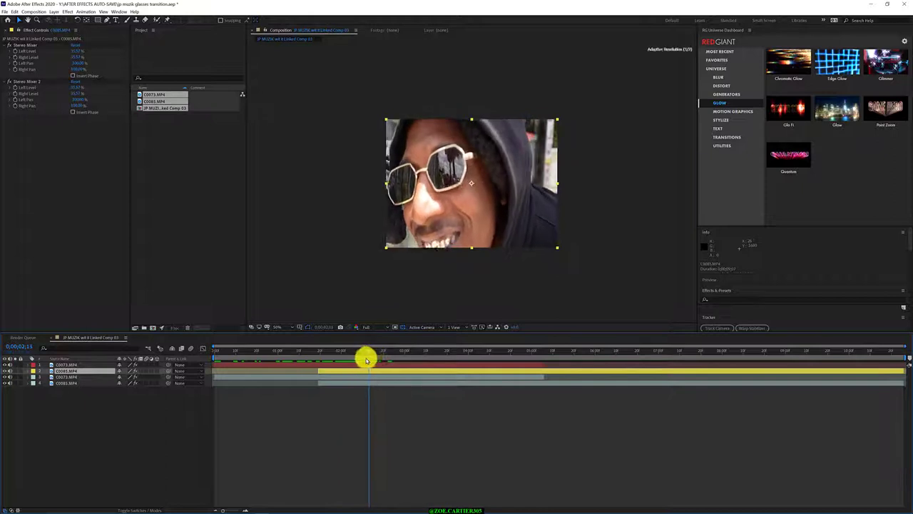
key("space")
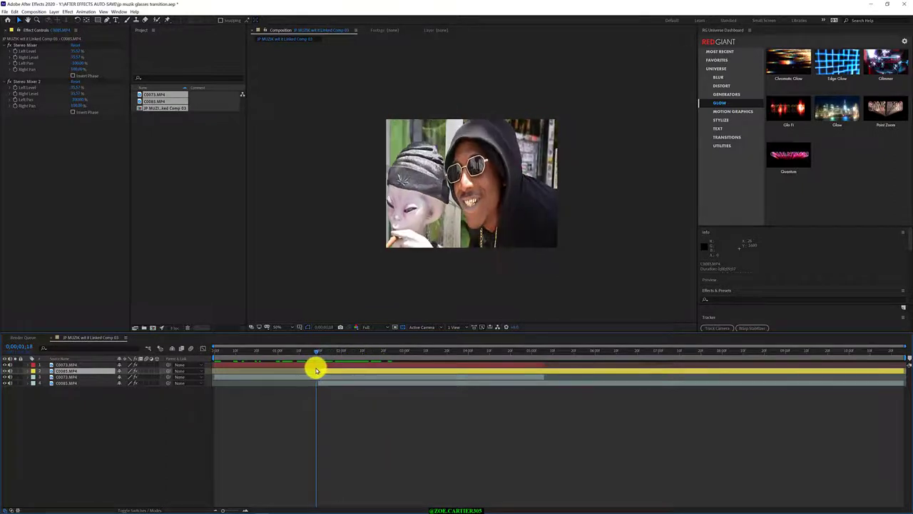
key("space")
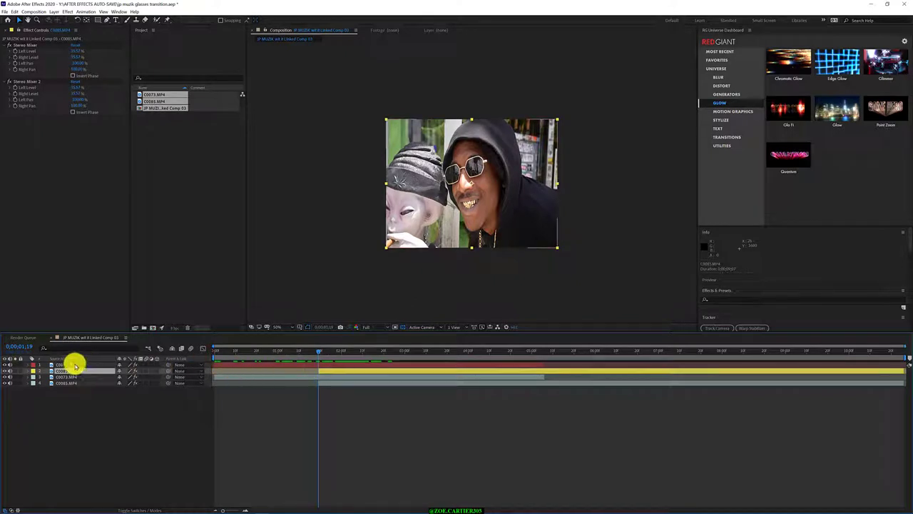
left_click(5, 364)
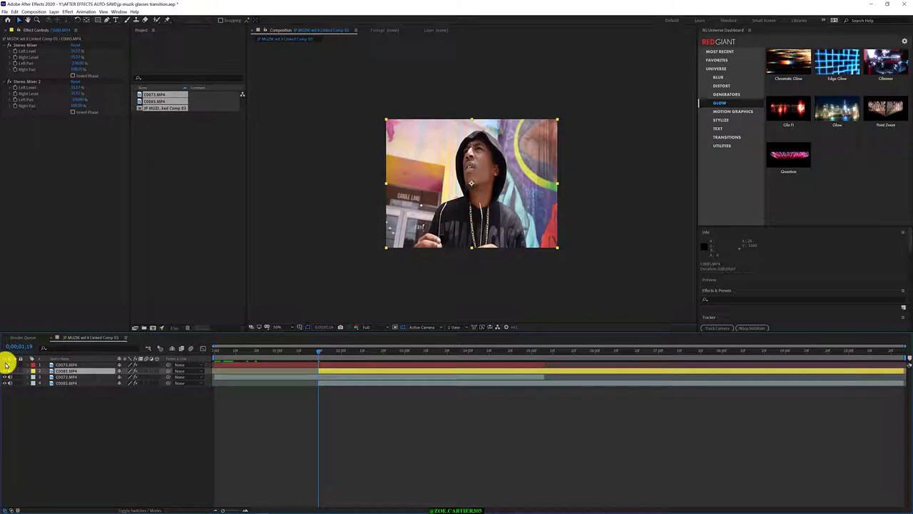
left_click(7, 365)
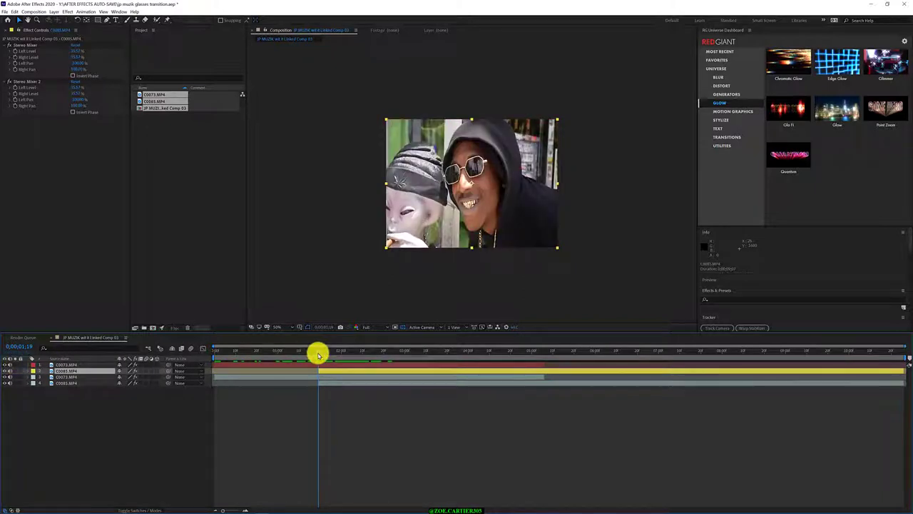
mouse_move(319, 354)
left_mouse_down()
mouse_move(335, 355)
mouse_move(319, 360)
left_mouse_up()
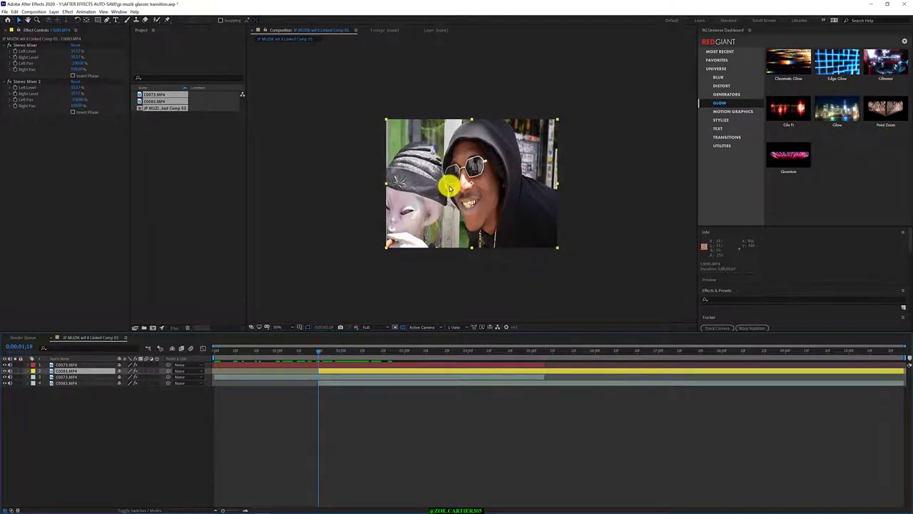
key("slash")
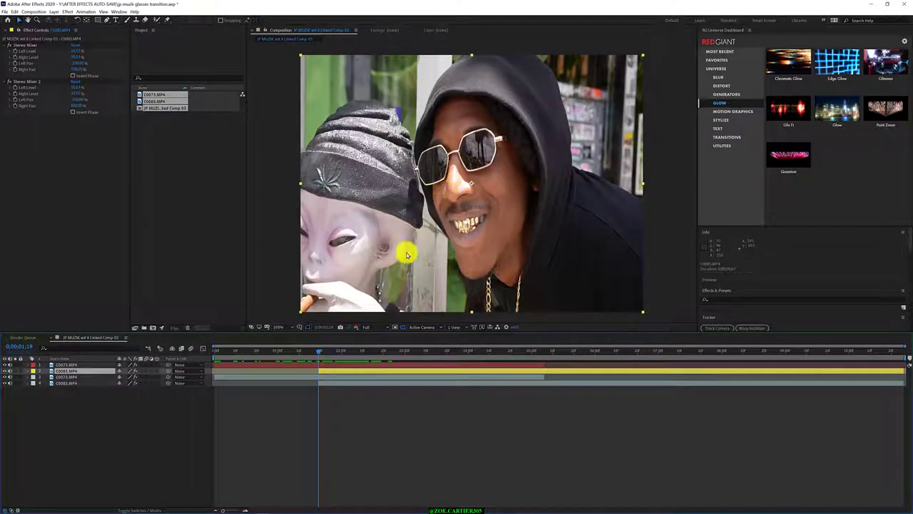
Step: Select the top layer C0073.MP4 and bring up its layer options
left_click(335, 365)
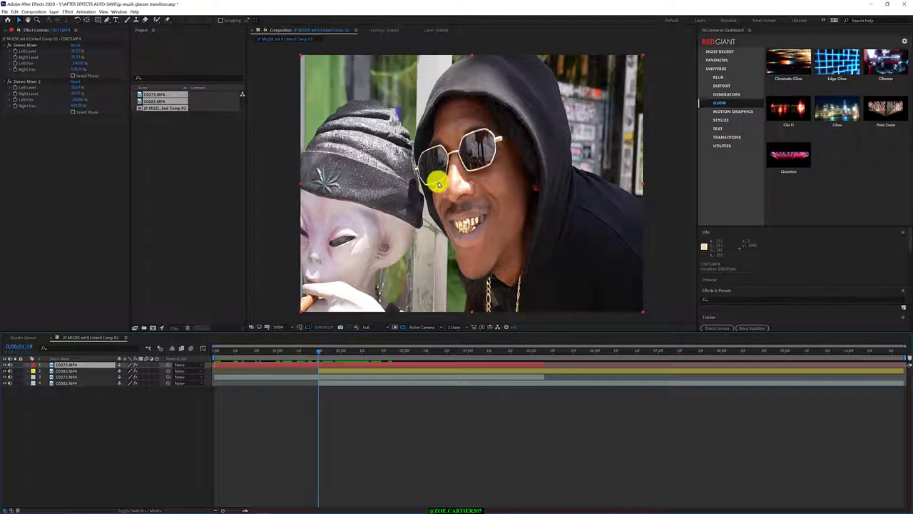
right_click(307, 365)
key("Up")
key("Up")
key("Up")
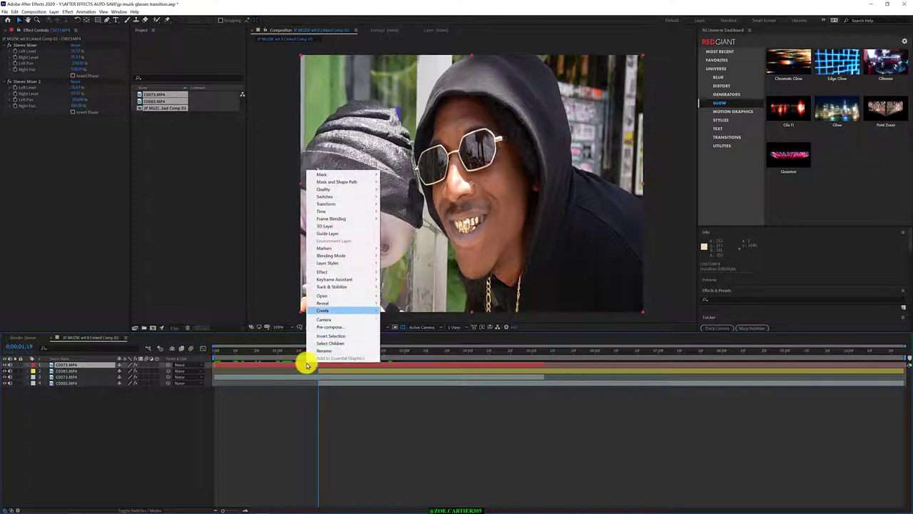
key("Up")
key("Up")
key("Up")
key("Up")
key("Up")
key("Up")
key("Up")
key("Up")
key("Up")
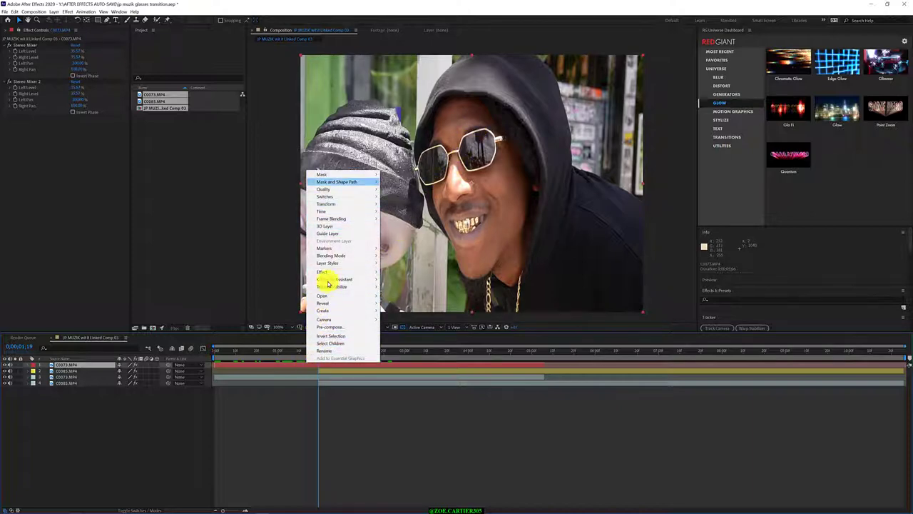
mouse_move(345, 220)
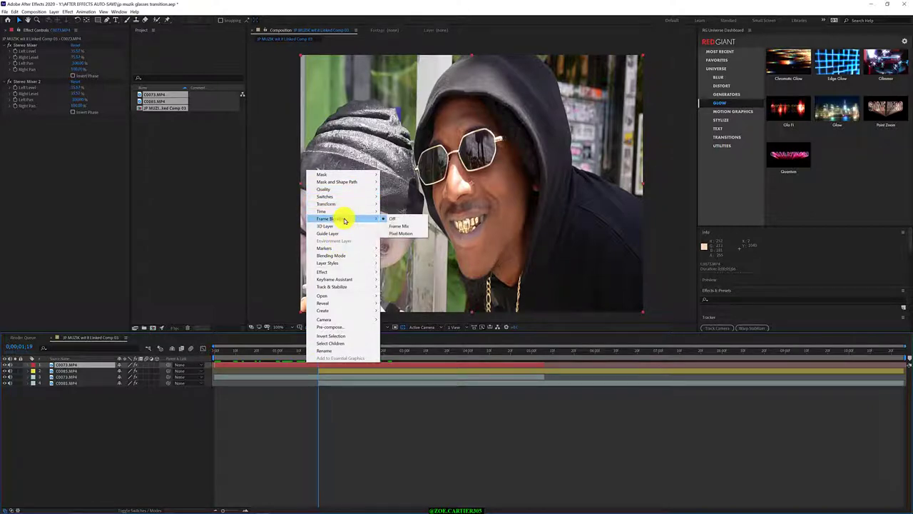
key("Down")
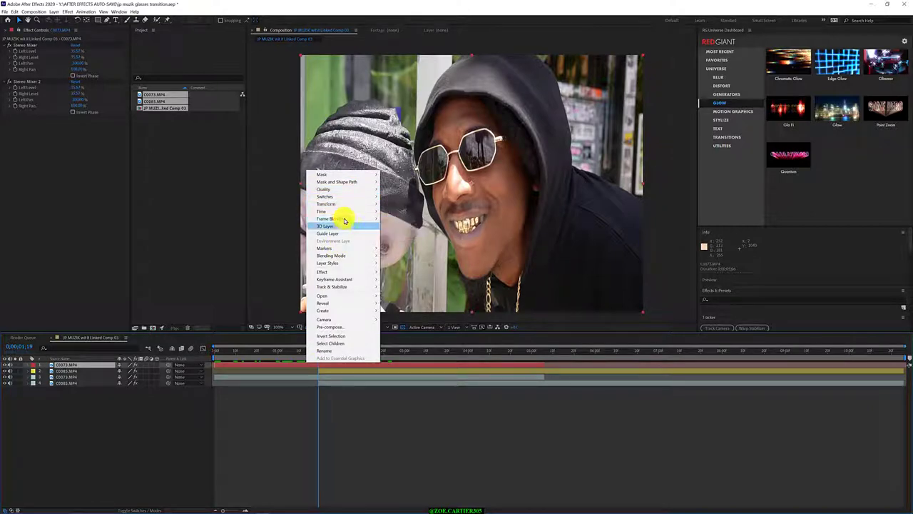
key("Up")
key("Up")
key("Up")
key("Up")
key("Up")
key("Up")
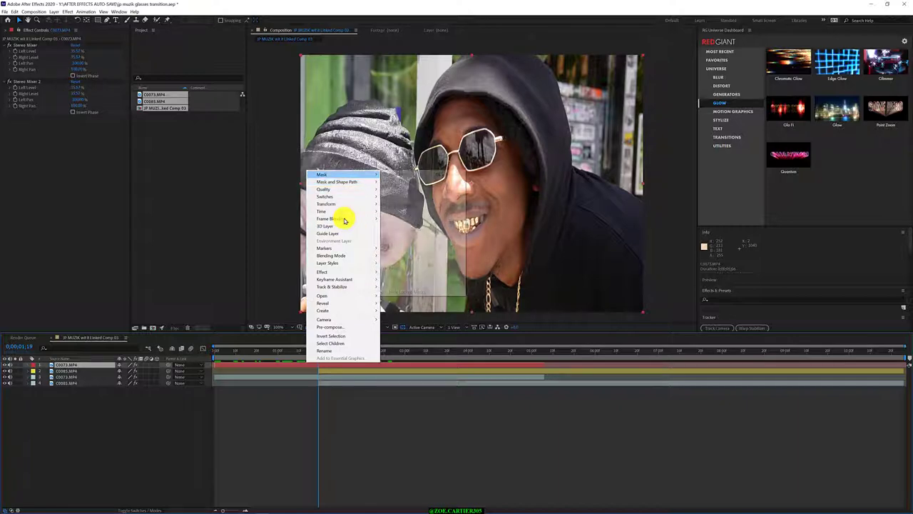
key("Down")
key("Down")
key("Down")
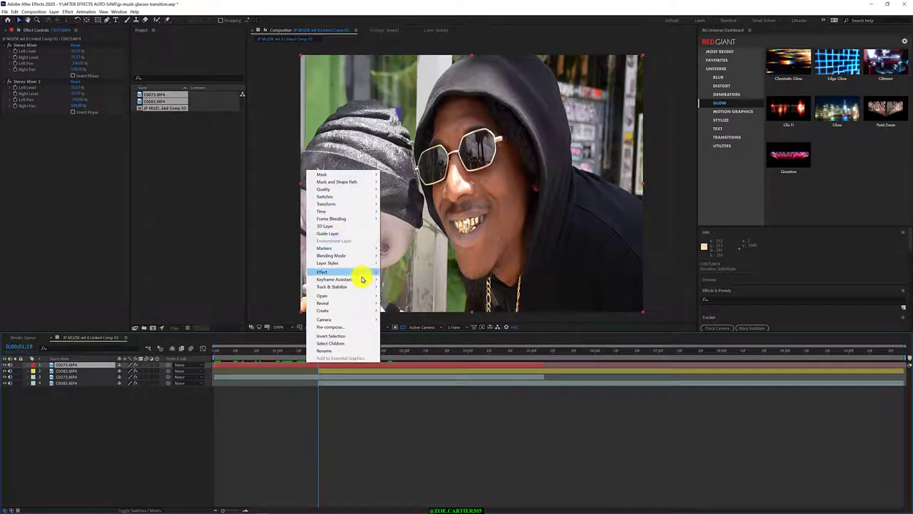
Step: Browse the Track & Stabilize options, then dismiss the menu without choosing anything
mouse_move(362, 279)
key("Down")
key("Right")
key("Down")
key("Down")
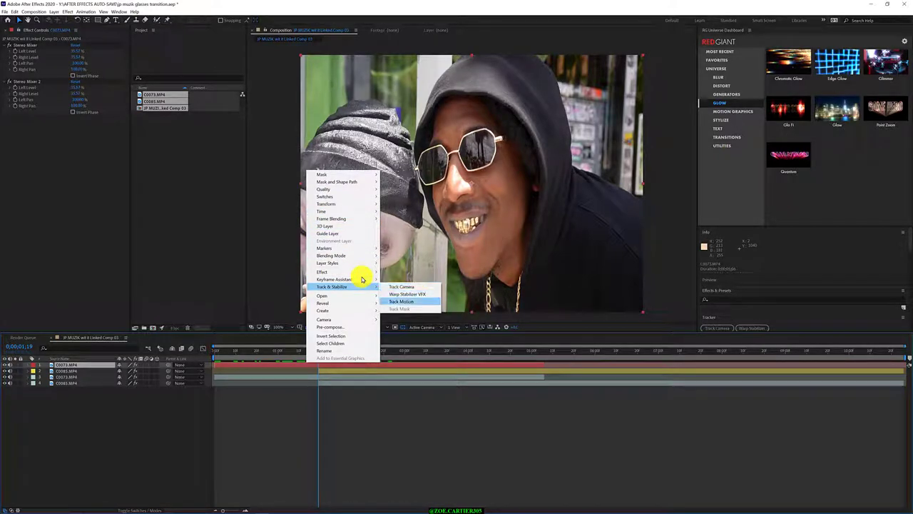
key("Up")
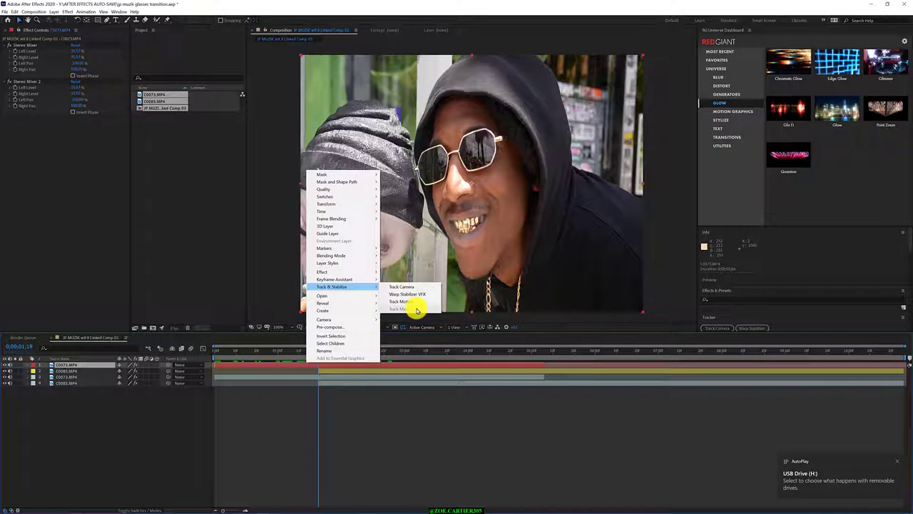
left_click(214, 233)
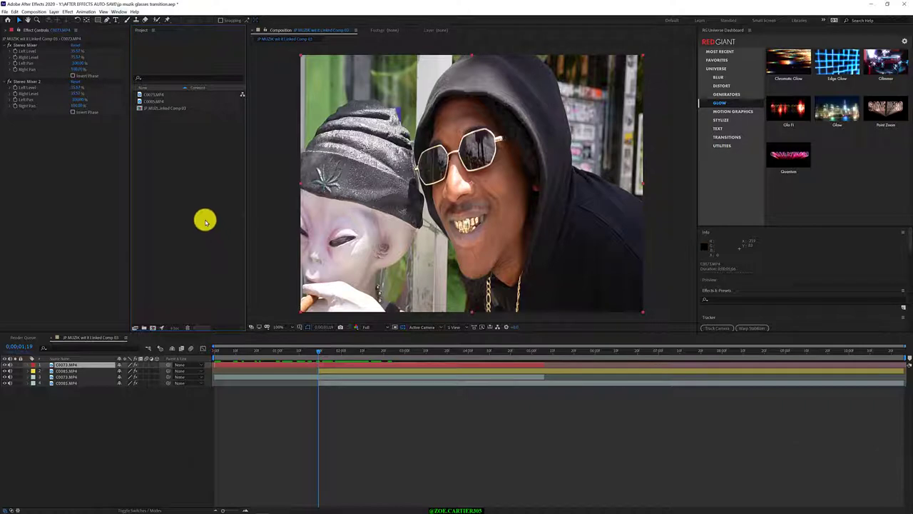
Step: Reselect C0073.MP4 and apply Effect > Boris FX Mocha > Mocha AE to it
left_click(69, 11)
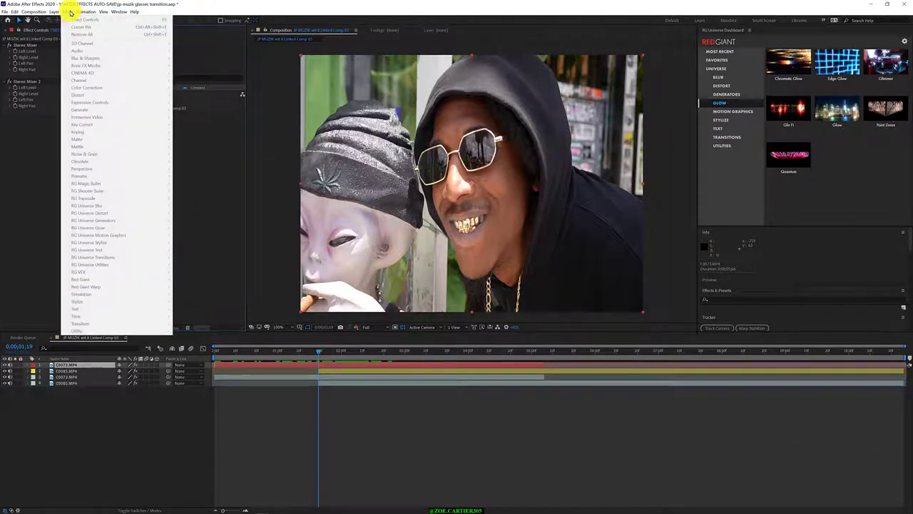
left_click(89, 11)
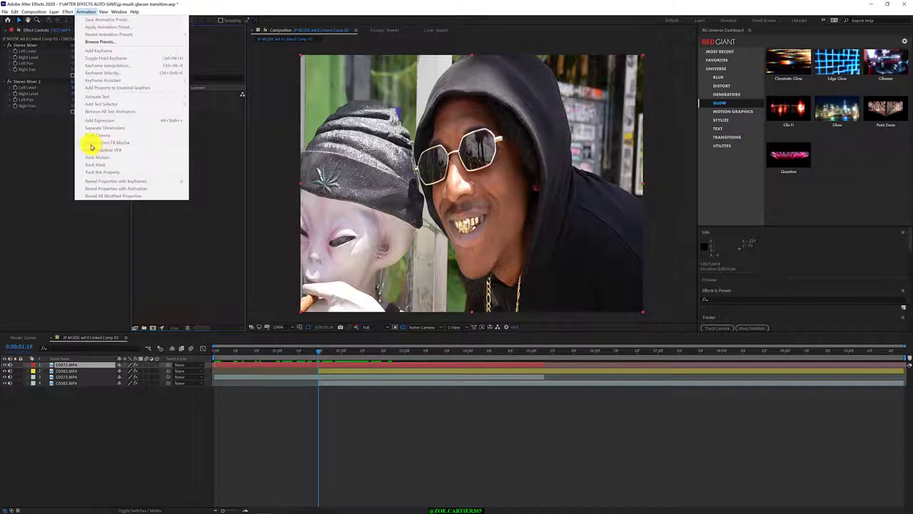
left_click(45, 189)
left_click(72, 370)
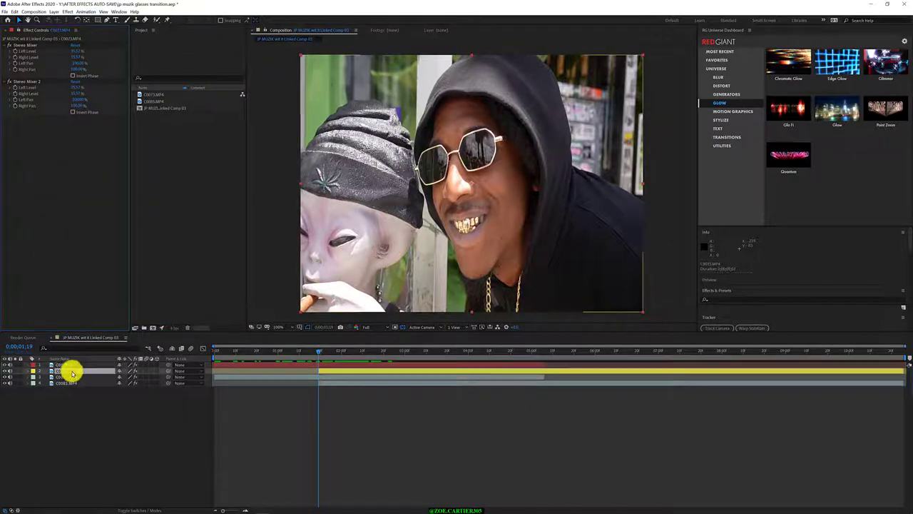
left_click(73, 365)
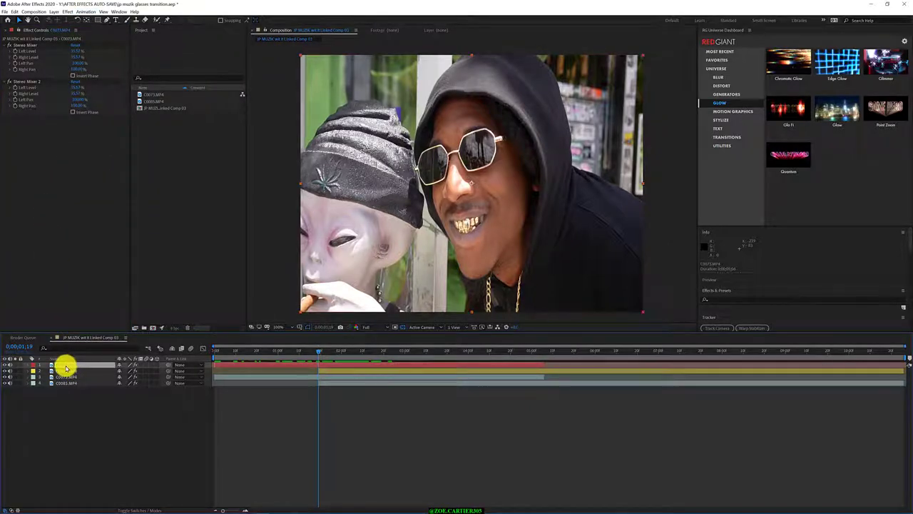
right_click(66, 366)
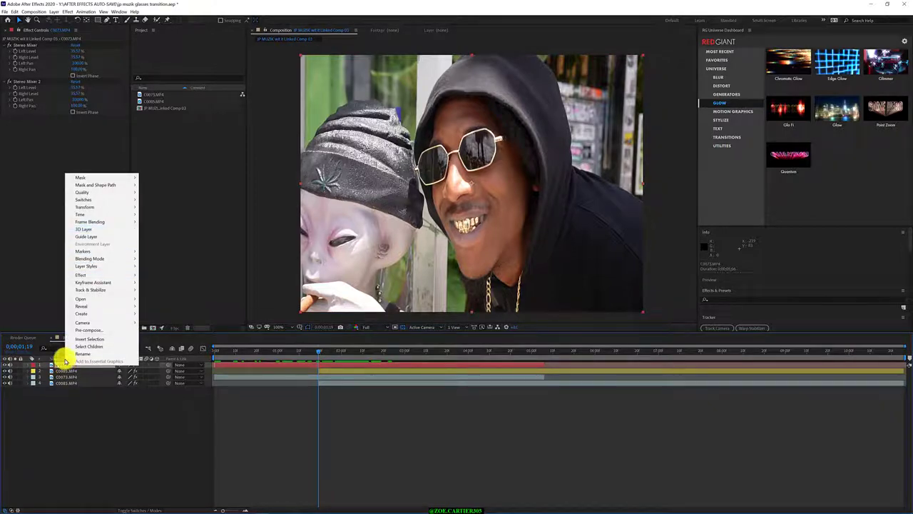
left_click(69, 6)
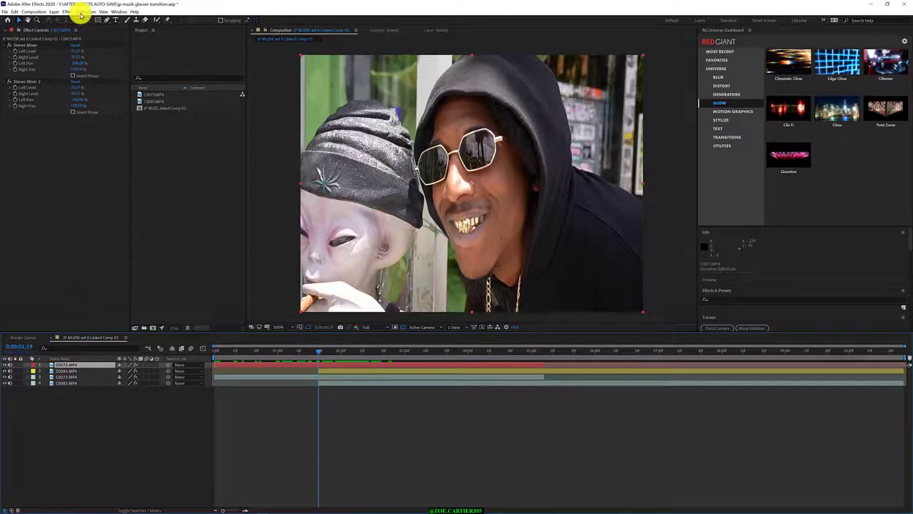
left_click(81, 15)
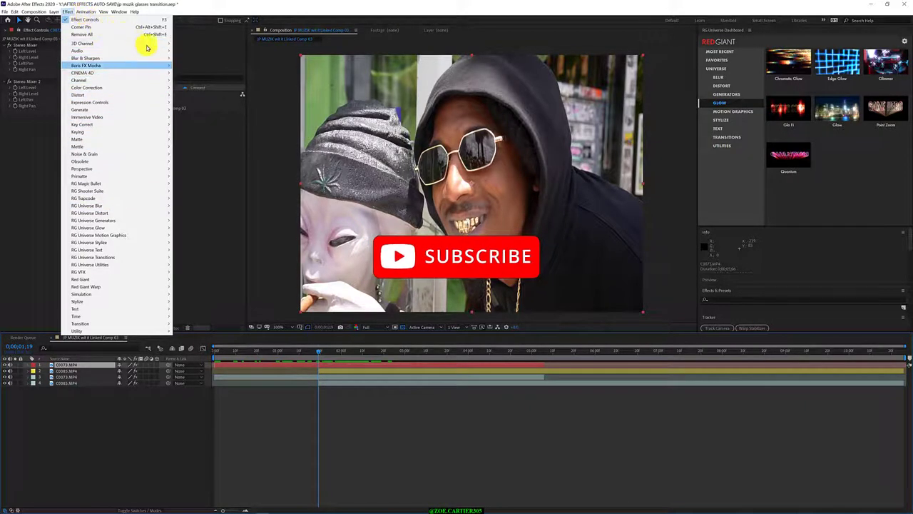
left_click(187, 65)
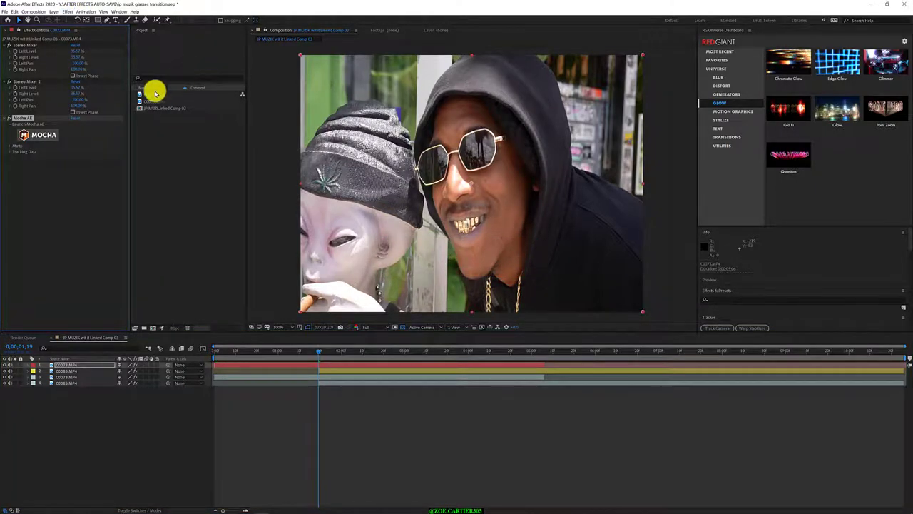
Step: Launch Mocha AE from Effect Controls and scrub to frame 2320
left_click(38, 135)
mouse_move(359, 369)
left_mouse_down()
mouse_move(152, 369)
mouse_move(501, 356)
mouse_move(456, 368)
mouse_move(160, 382)
left_mouse_up()
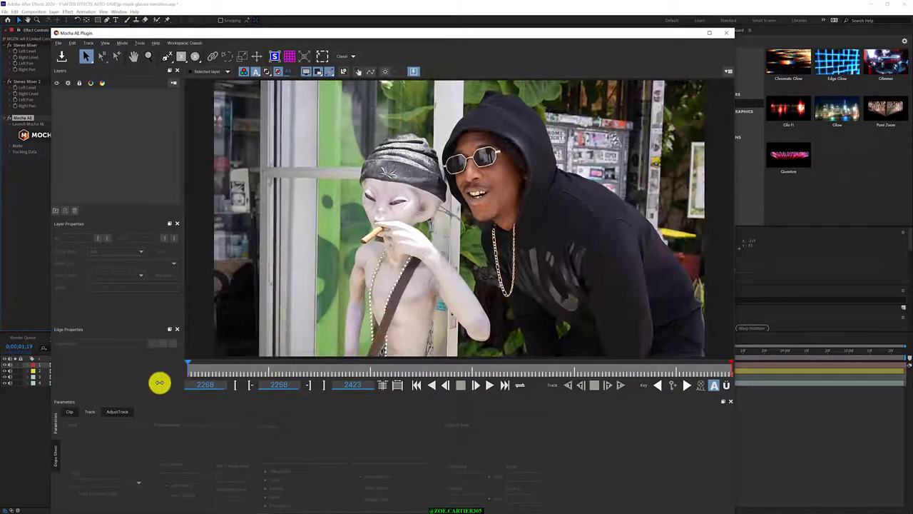
mouse_move(188, 371)
left_mouse_down()
mouse_move(294, 374)
mouse_move(370, 363)
left_mouse_up()
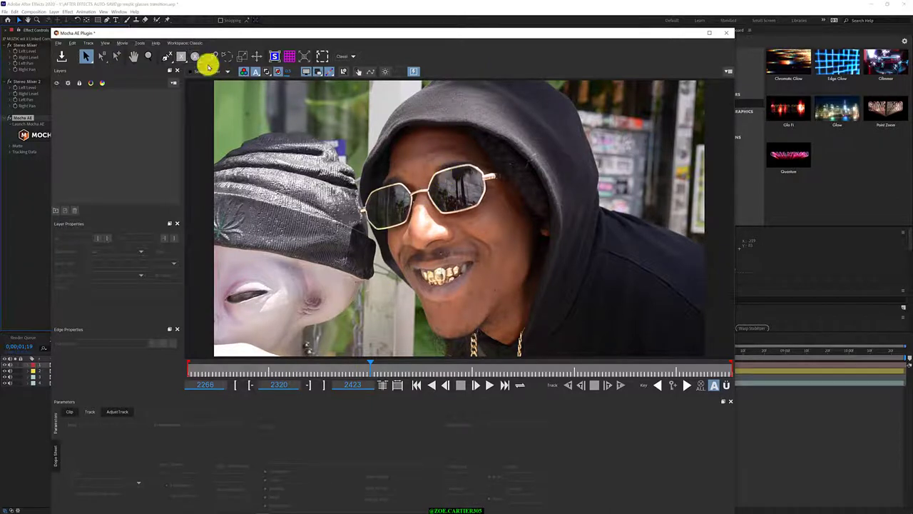
left_click_drag(194, 56, 199, 90)
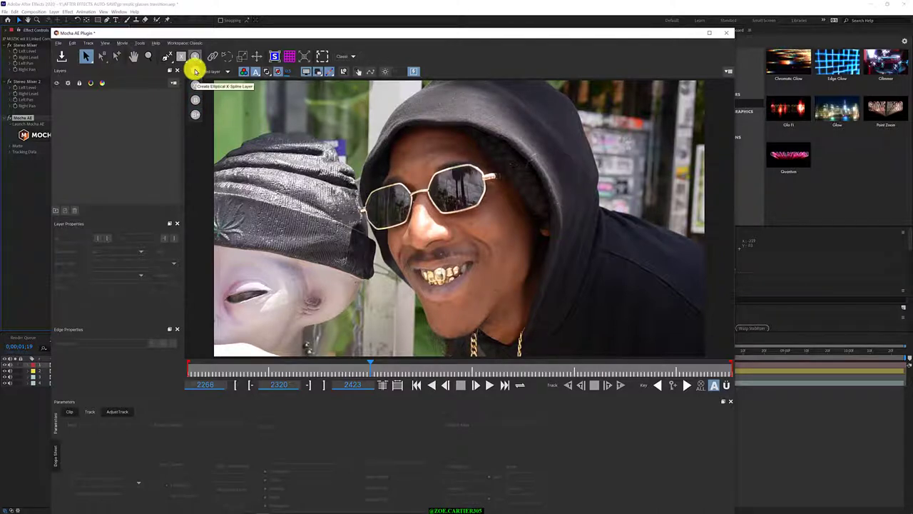
Step: Draw an elliptical X-Spline around the right lens and turn on the magnifier
left_click(194, 69)
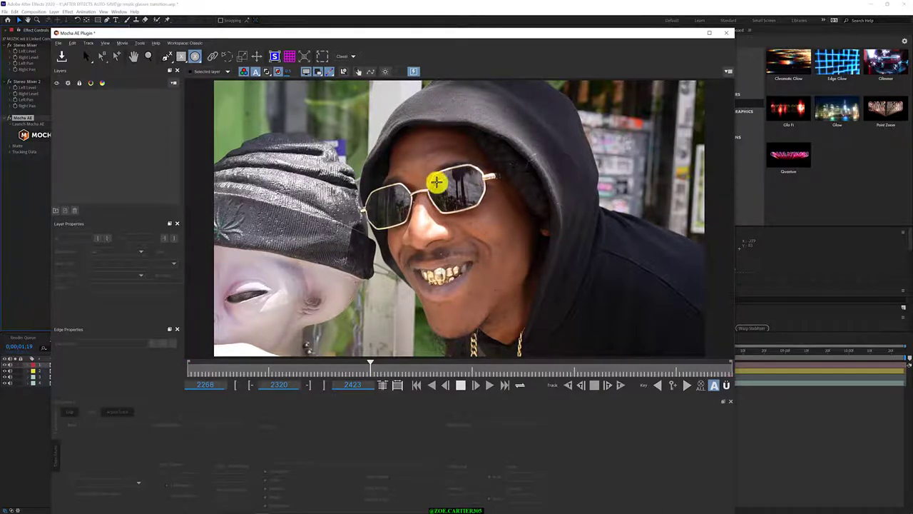
mouse_move(436, 182)
left_mouse_down()
mouse_move(483, 210)
mouse_move(477, 166)
mouse_move(458, 174)
left_mouse_up()
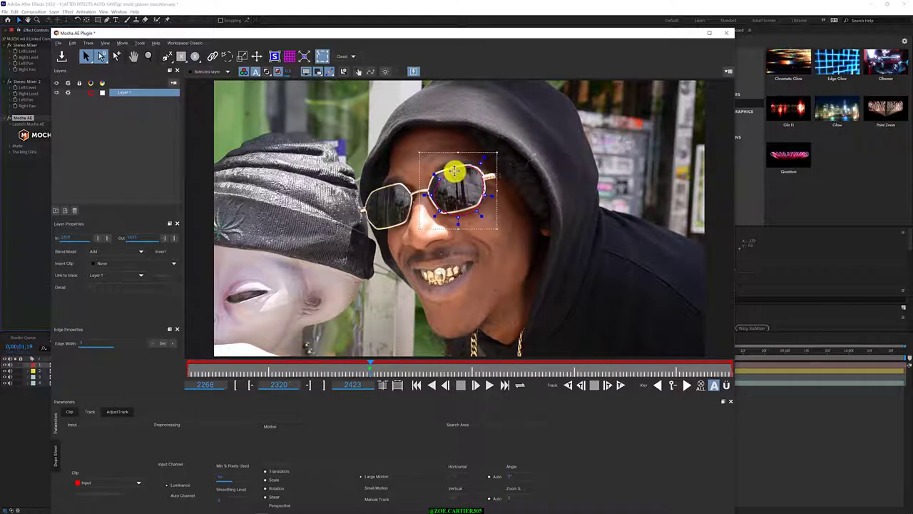
left_click(345, 72)
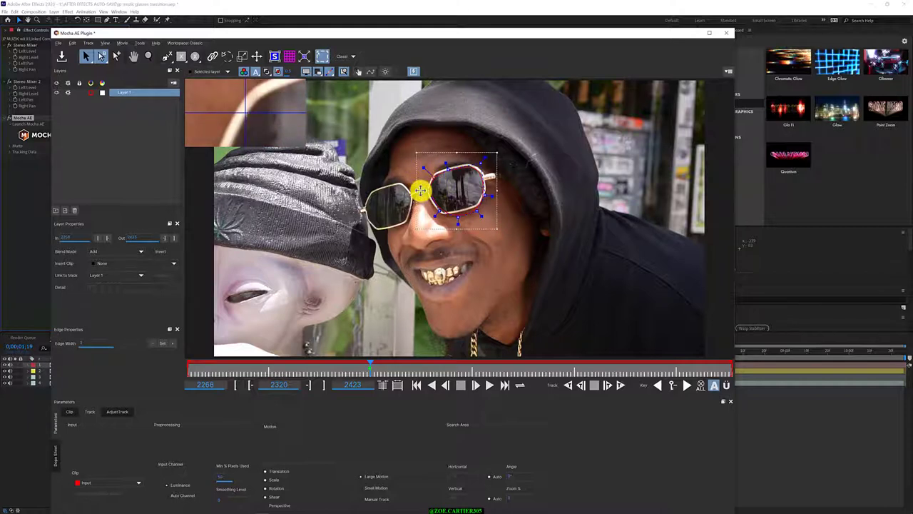
Step: Drag the ellipse's points onto the right lens rim
left_click_drag(421, 191, 412, 191)
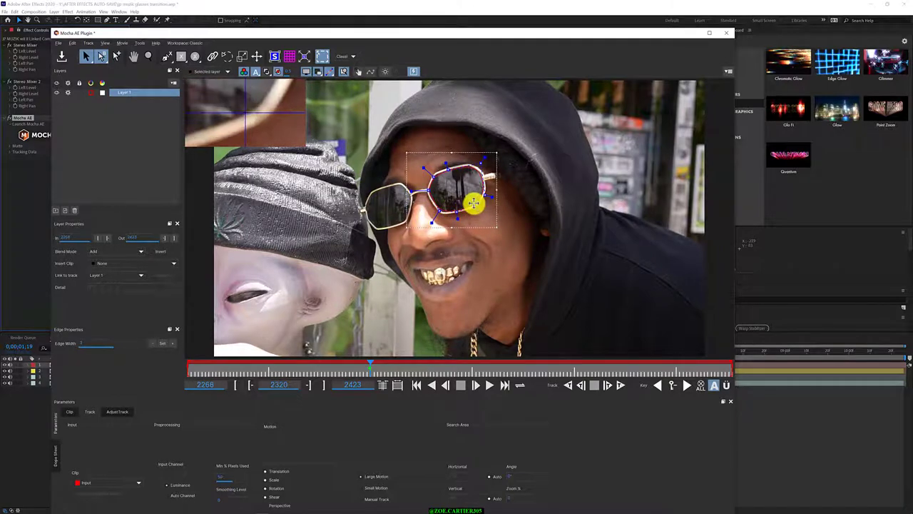
left_click_drag(484, 197, 483, 204)
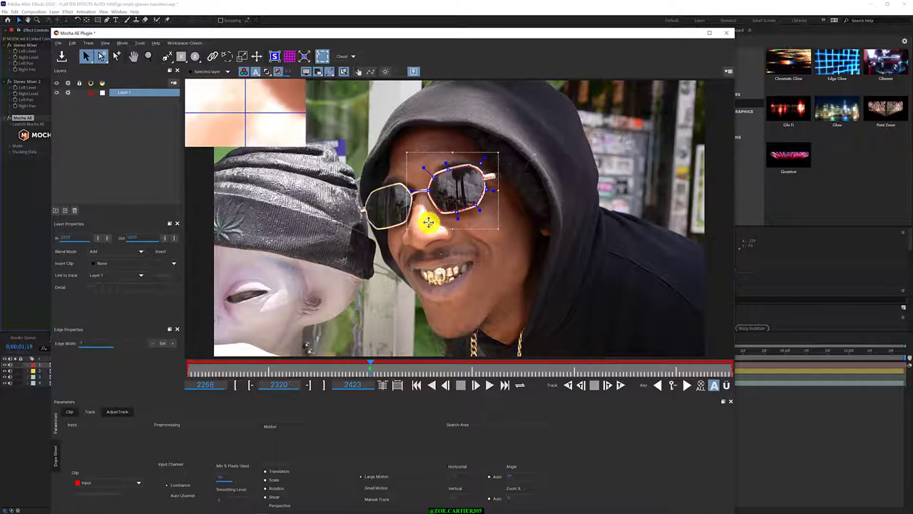
left_click_drag(437, 210, 441, 212)
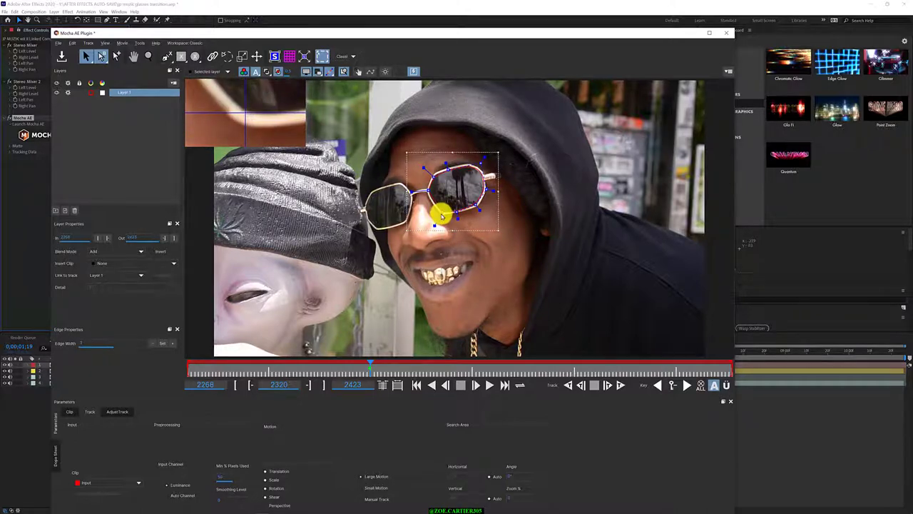
left_click_drag(435, 225, 432, 230)
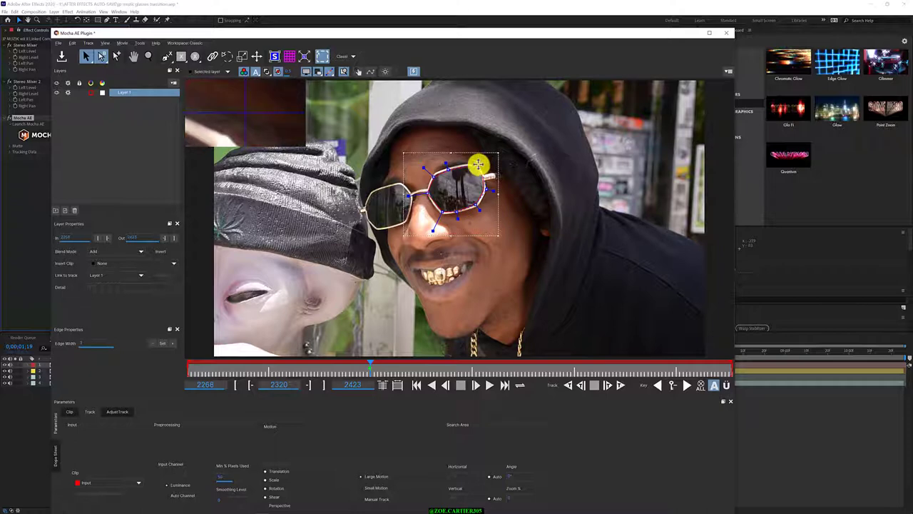
mouse_move(477, 162)
left_mouse_down()
mouse_move(476, 170)
mouse_move(486, 153)
mouse_move(474, 162)
left_mouse_up()
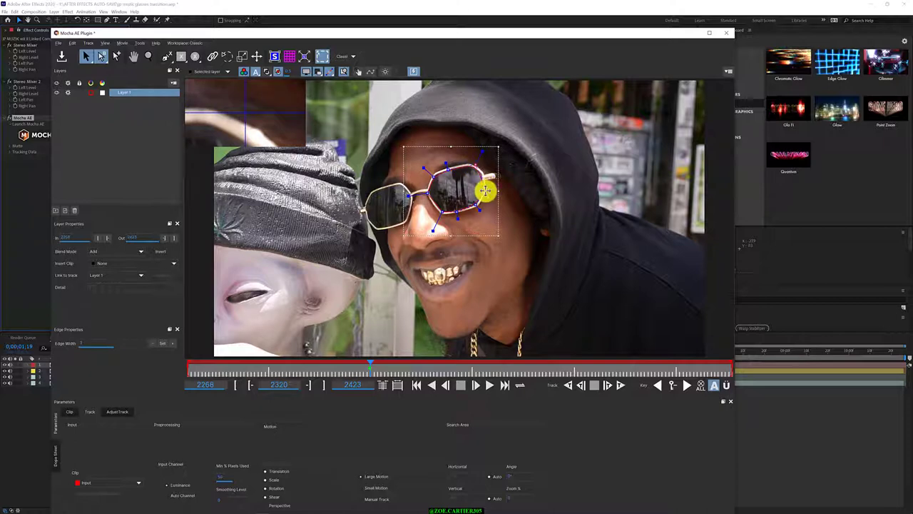
left_click_drag(484, 190, 487, 190)
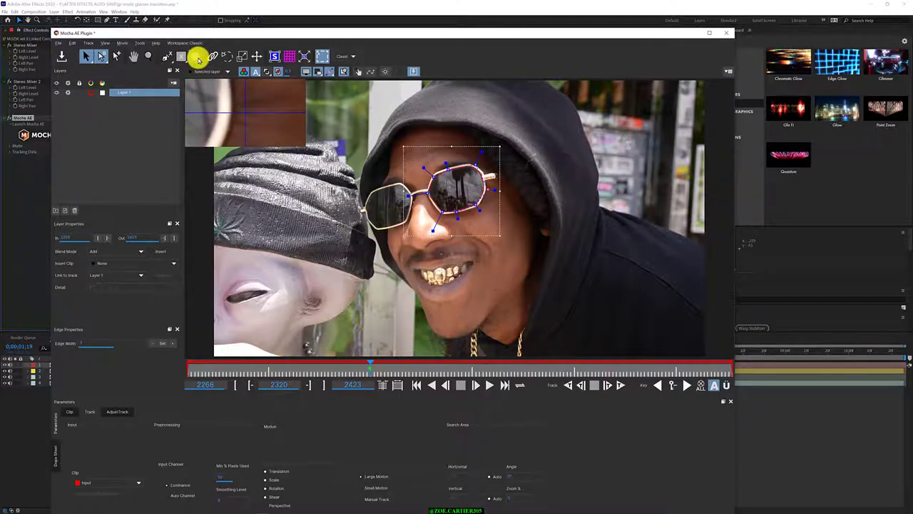
left_click(196, 56)
Step: Draw a circular mask, Layer 2, around the right lens, then select Layer 1
left_click(197, 95)
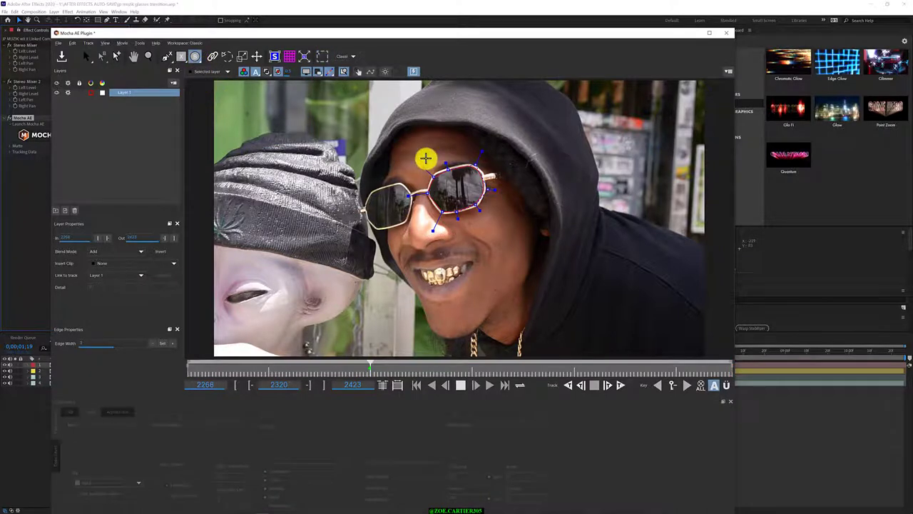
left_click_drag(424, 156, 503, 238)
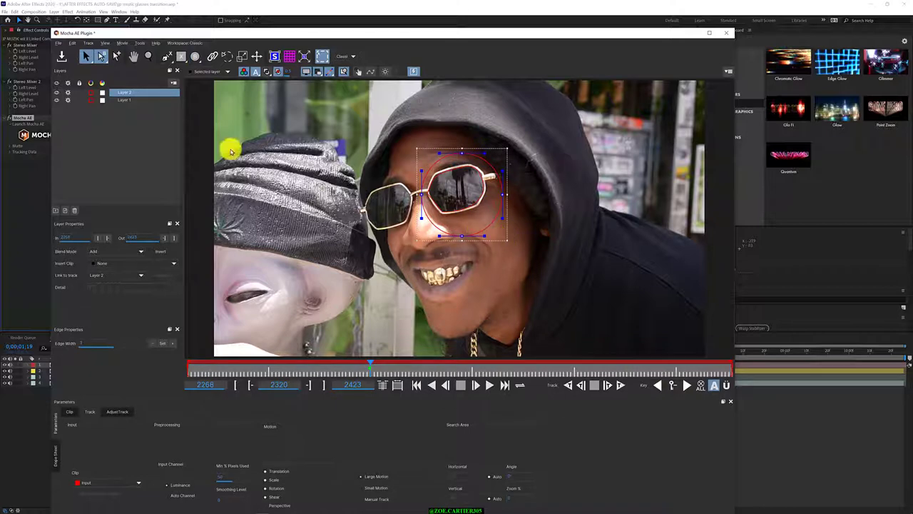
left_click(136, 117)
left_click(126, 100)
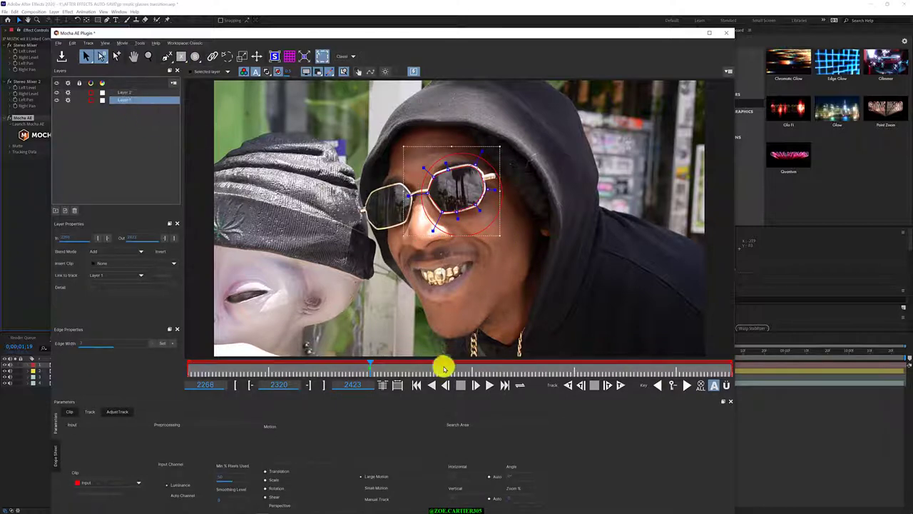
Step: Track the lens mask forward five single frames, dismiss the errors, and scrub back to frame 2313
left_click(606, 385)
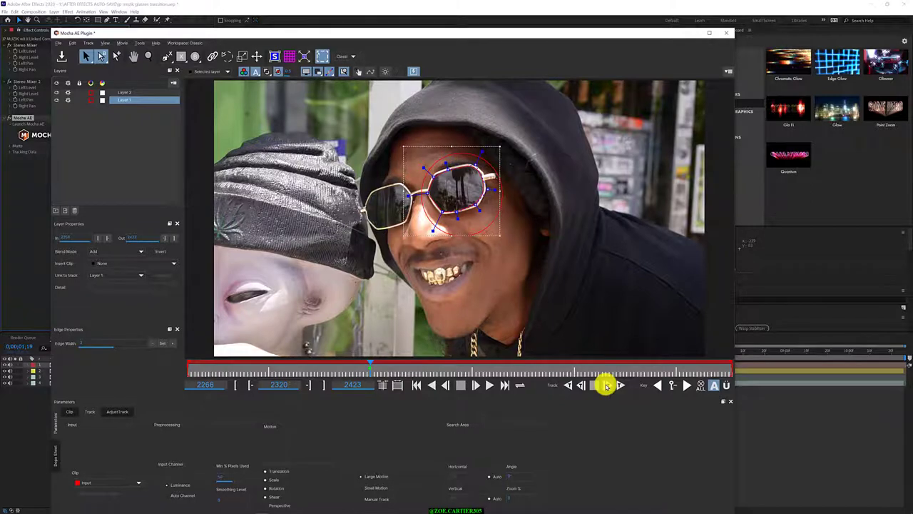
left_click(606, 385)
left_click(605, 385)
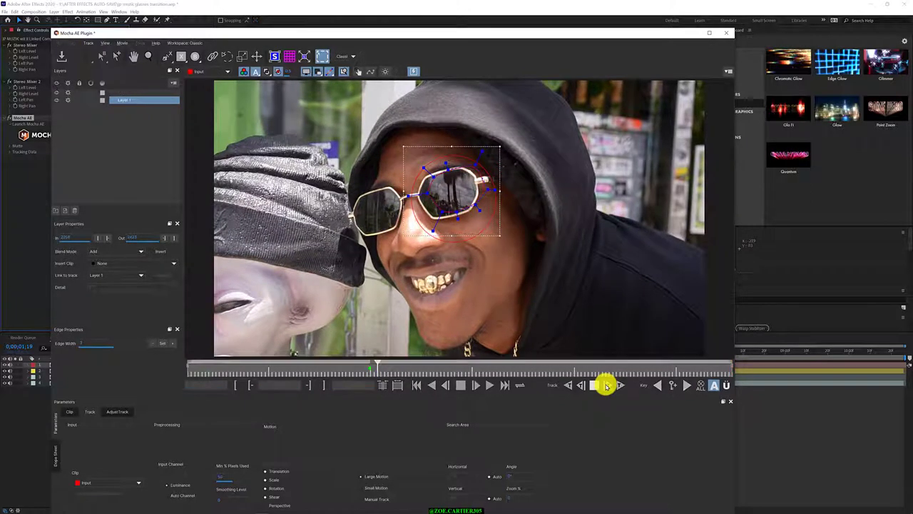
left_click(606, 385)
left_click(606, 385)
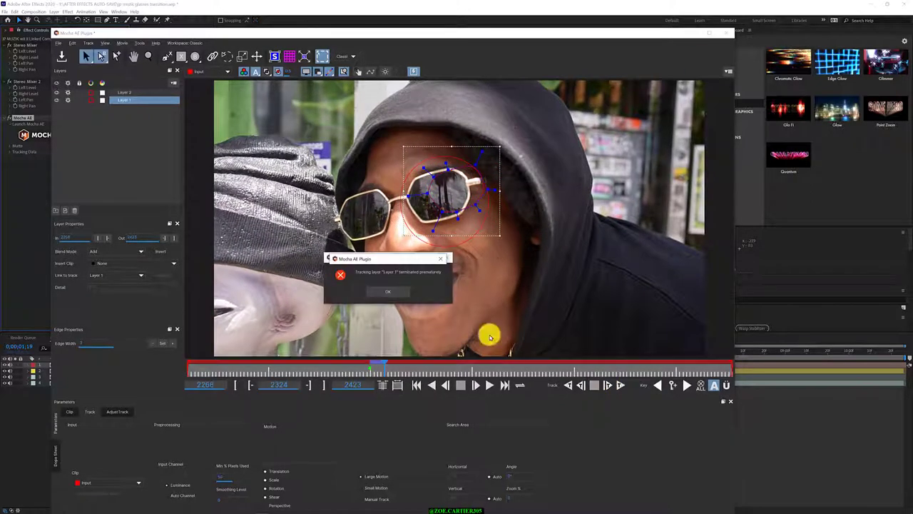
left_click(386, 291)
left_click(393, 293)
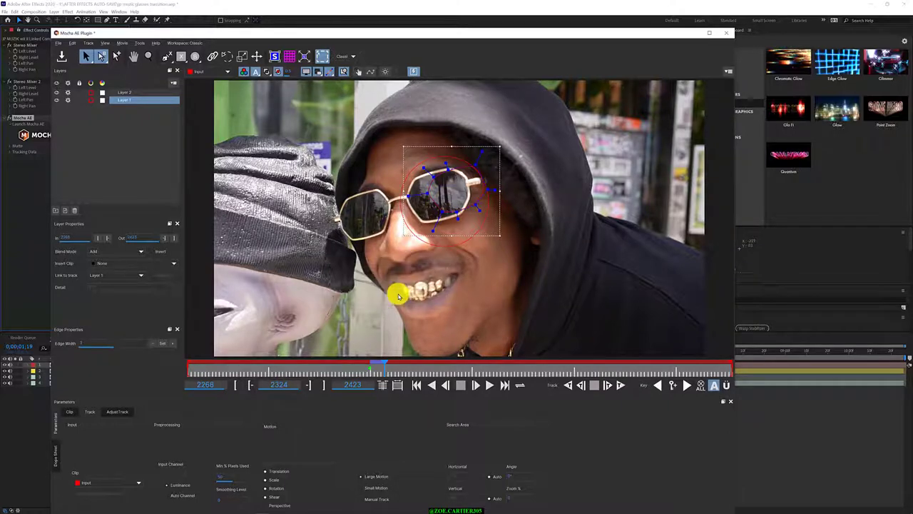
left_click(138, 93)
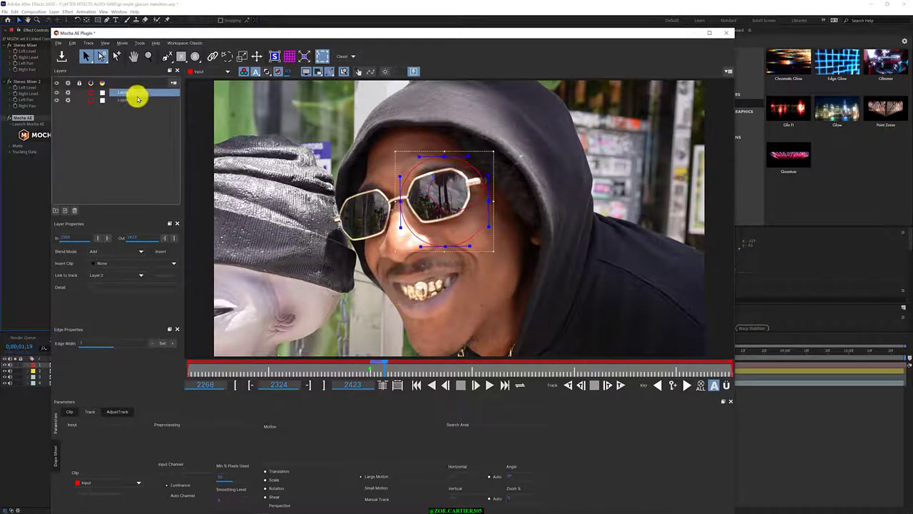
mouse_move(384, 367)
left_mouse_down()
mouse_move(342, 366)
mouse_move(394, 373)
mouse_move(373, 373)
left_mouse_up()
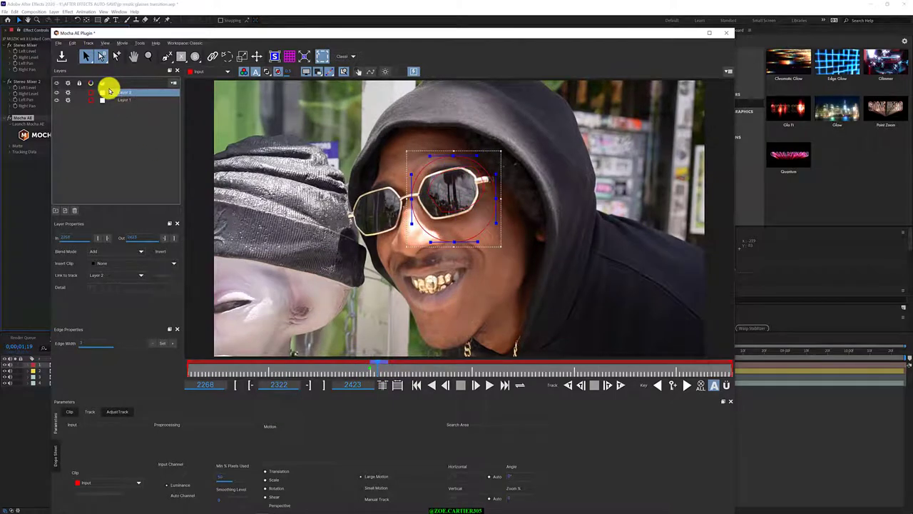
left_click_drag(378, 368, 371, 370)
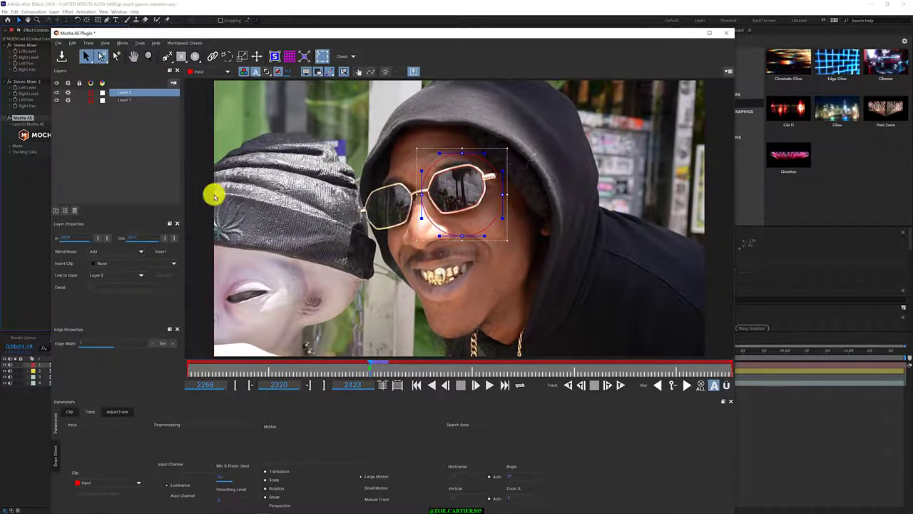
Step: Track Layer 2 forward, stop, return to about frame 2320, then track backward to frame 2268
left_click(126, 100)
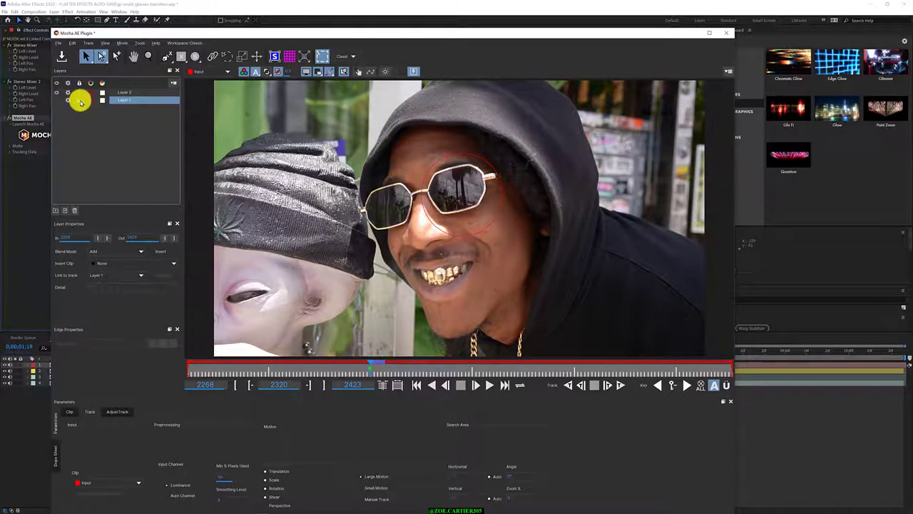
left_click(124, 93)
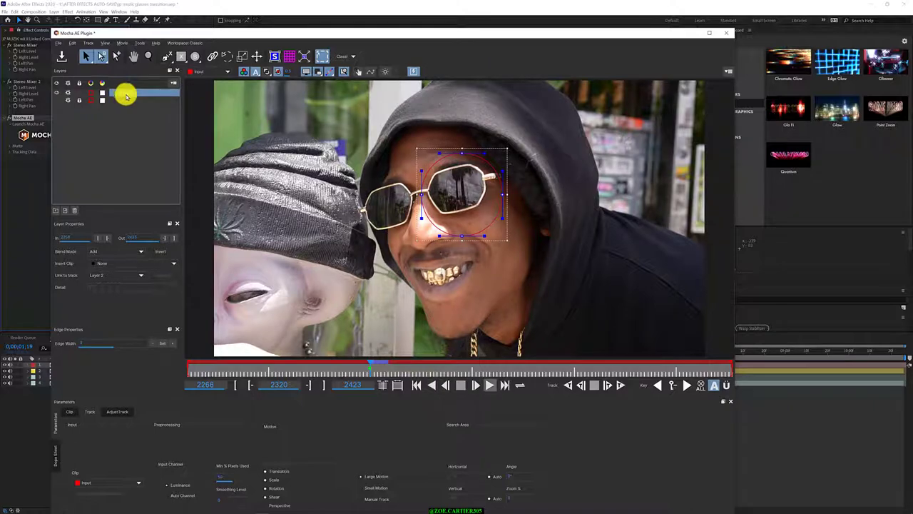
left_click(618, 385)
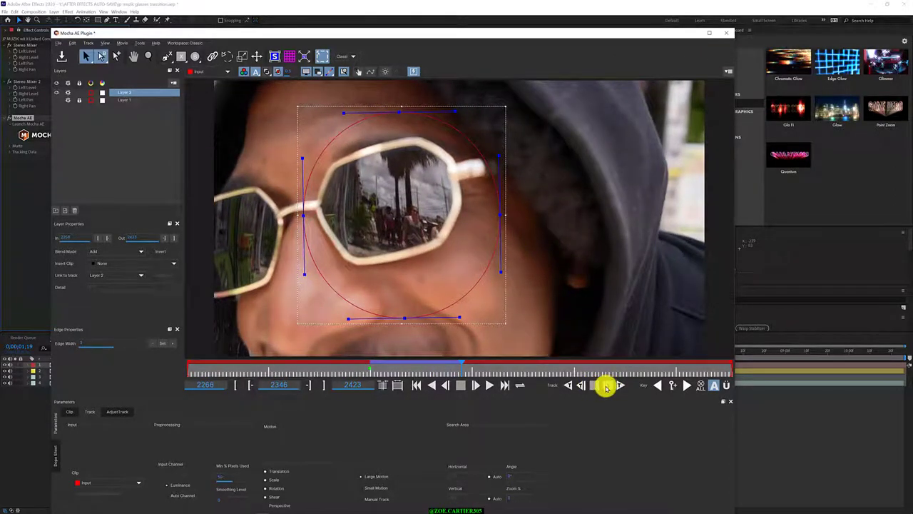
left_click(610, 386)
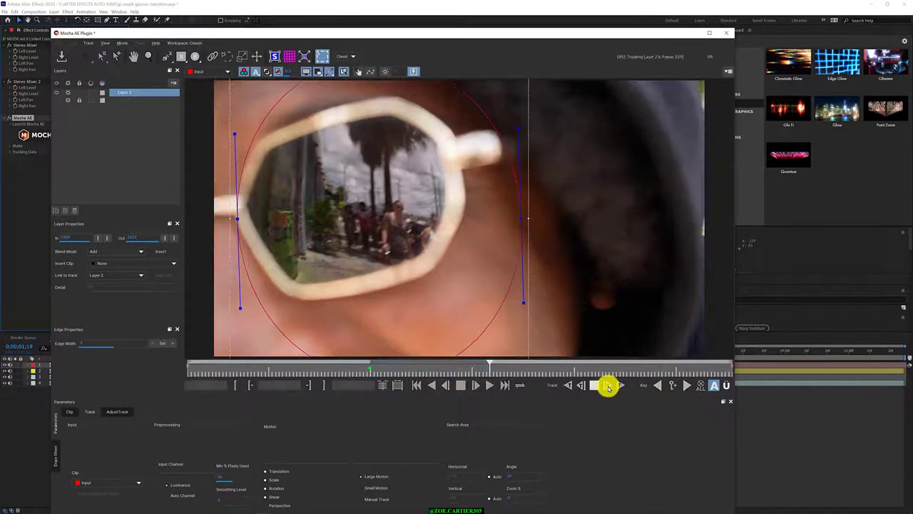
left_click(607, 386)
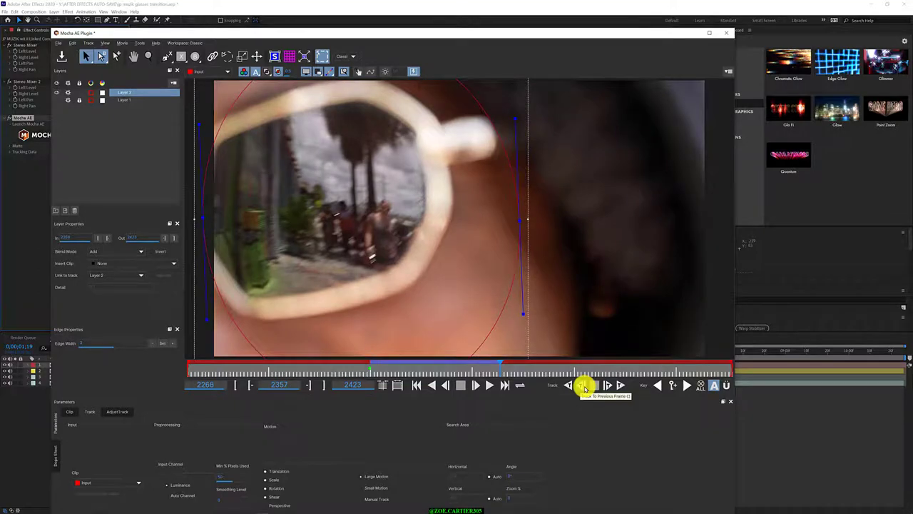
left_click_drag(497, 368, 370, 368)
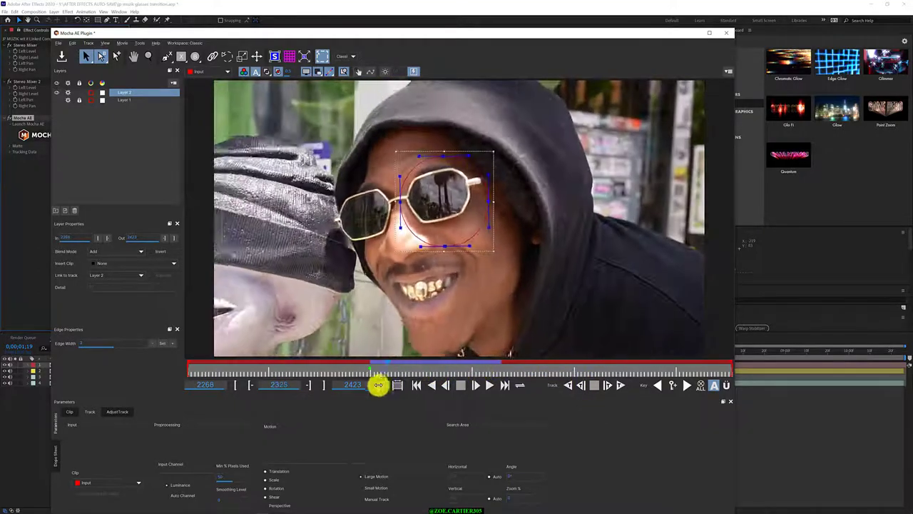
left_click(583, 386)
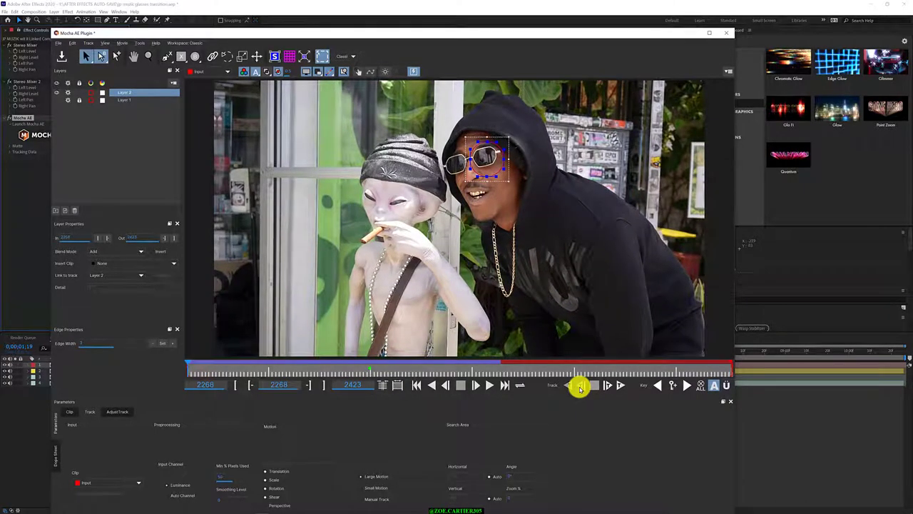
Step: Lock Layer 2 and set Layer 1's Link to track to Layer 2, checking frames near 2320–2350
mouse_move(189, 368)
left_mouse_down()
mouse_move(425, 385)
mouse_move(366, 372)
left_mouse_up()
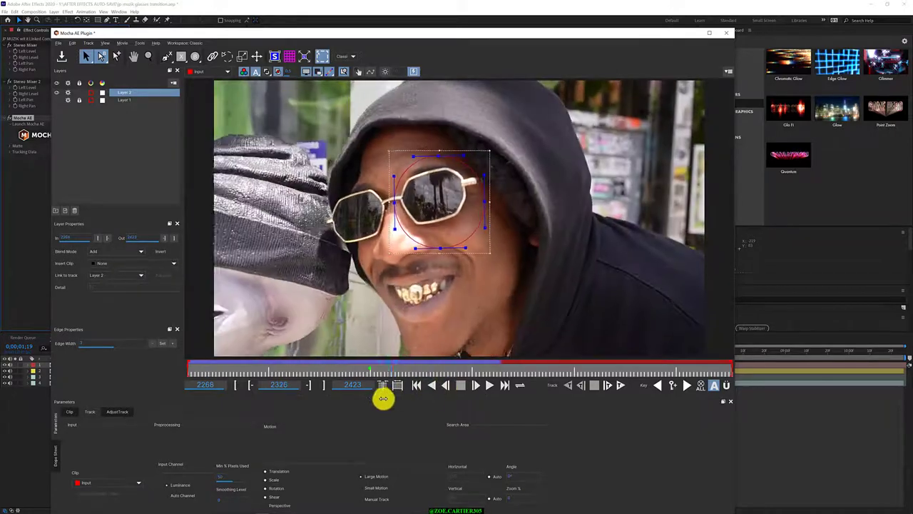
left_click(78, 91)
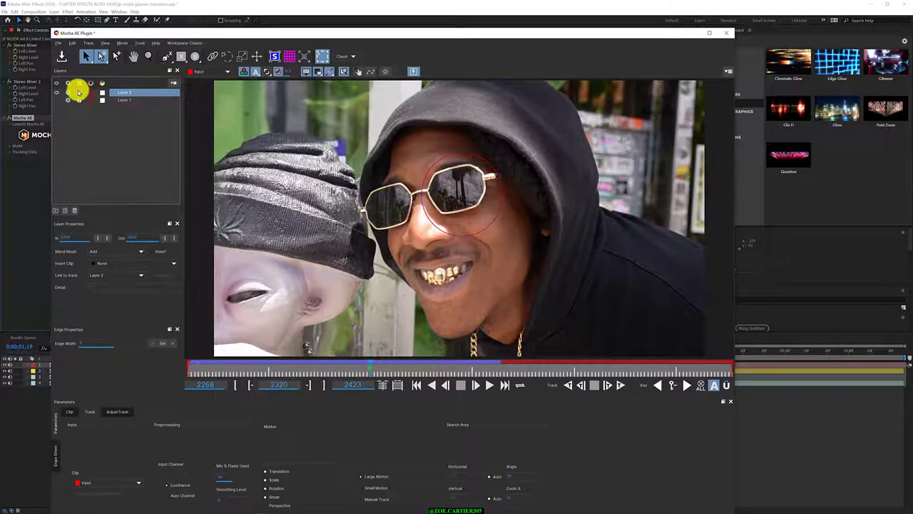
left_click_drag(369, 370, 368, 369)
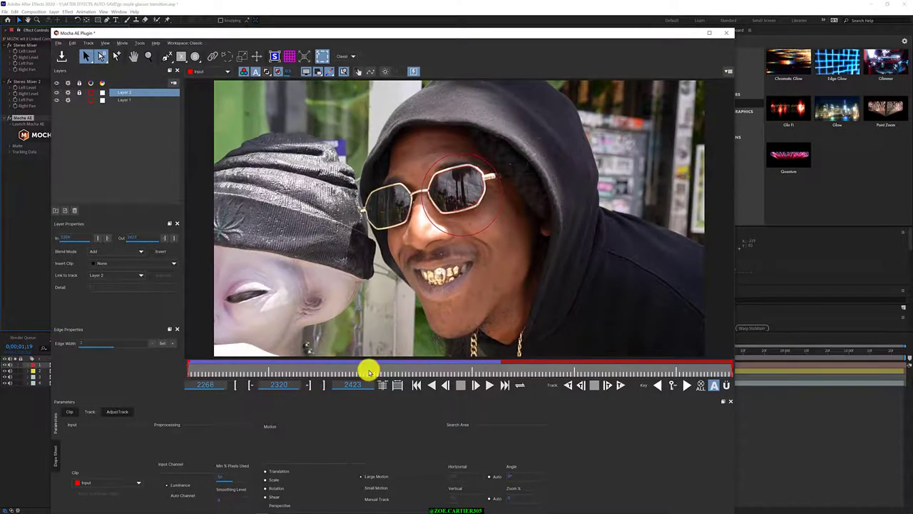
left_click(121, 99)
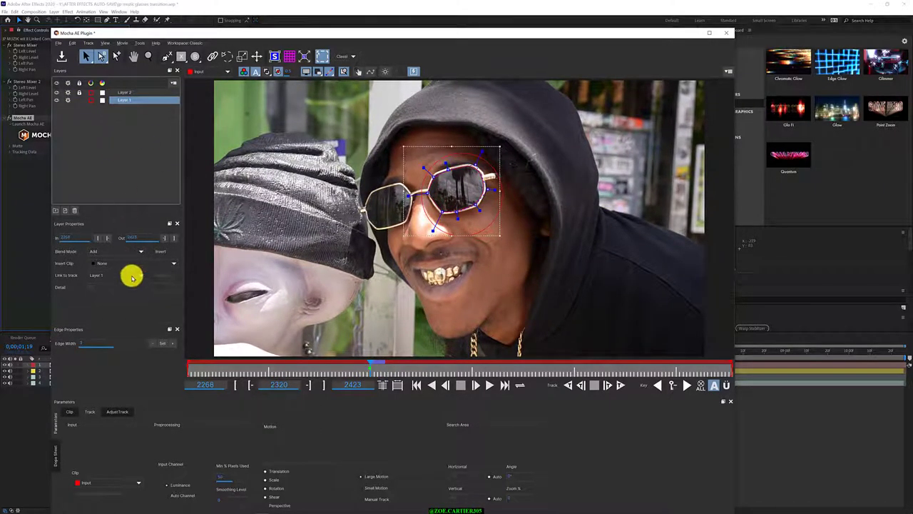
left_click(131, 274)
left_click(127, 289)
mouse_move(370, 368)
left_mouse_down()
mouse_move(470, 356)
mouse_move(194, 399)
mouse_move(456, 389)
mouse_move(465, 371)
mouse_move(493, 367)
mouse_move(418, 379)
mouse_move(479, 367)
mouse_move(465, 375)
mouse_move(479, 375)
left_mouse_up()
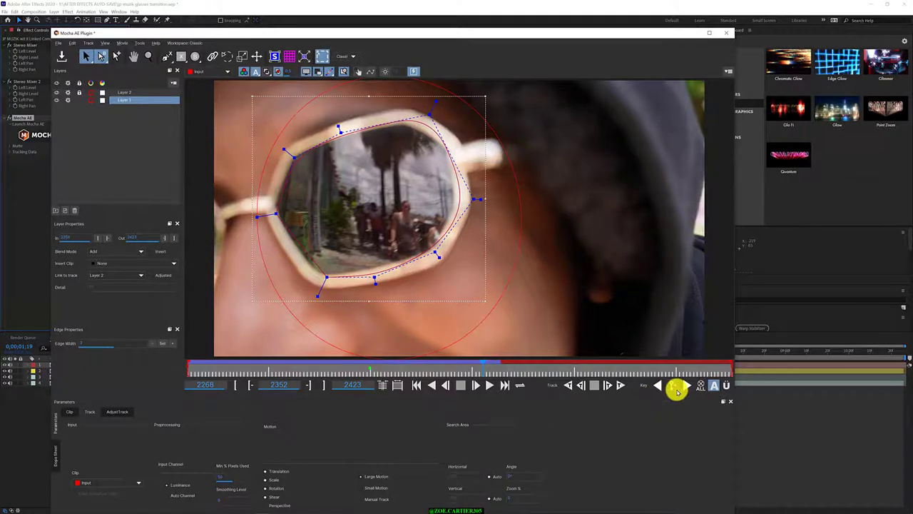
Step: Around frames 2348–2349, pull Layer 1's lower outline points onto the lens rim
left_click_drag(483, 372, 456, 373)
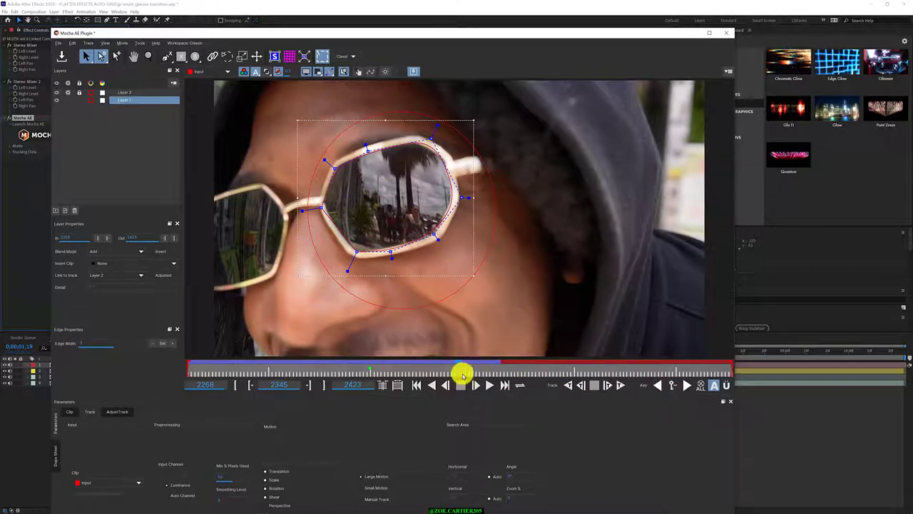
left_click_drag(321, 206, 322, 205)
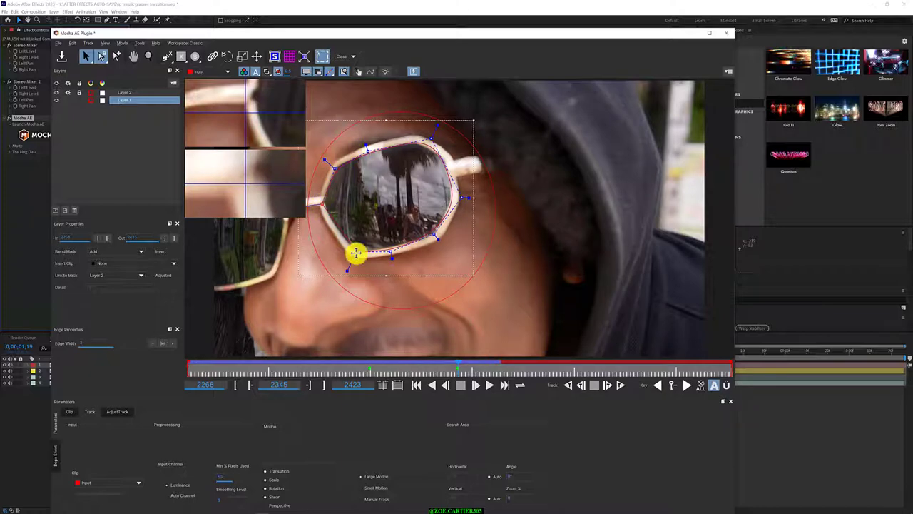
left_click_drag(356, 253, 353, 255)
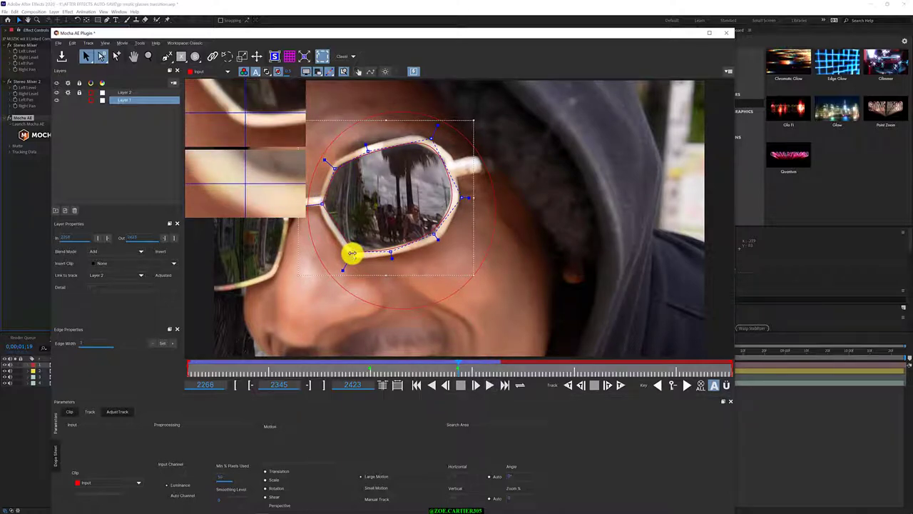
left_click_drag(458, 368, 482, 371)
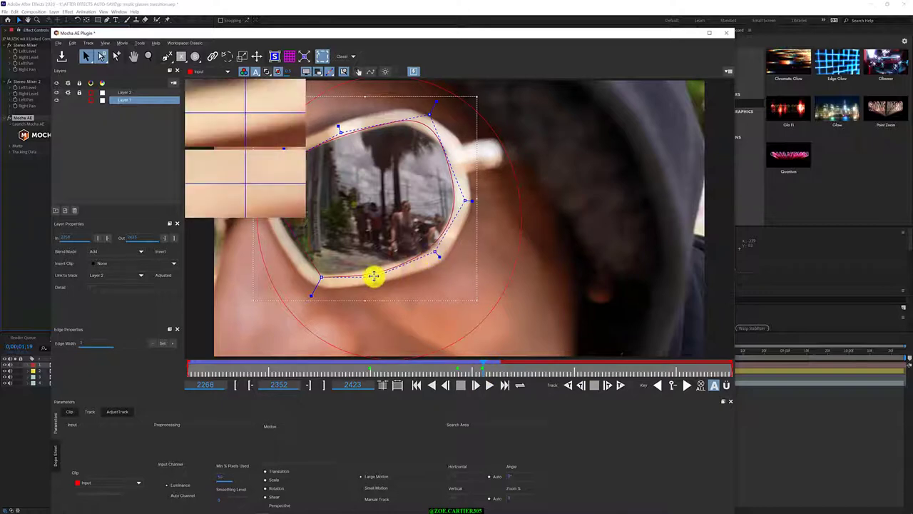
left_click_drag(375, 277, 369, 269)
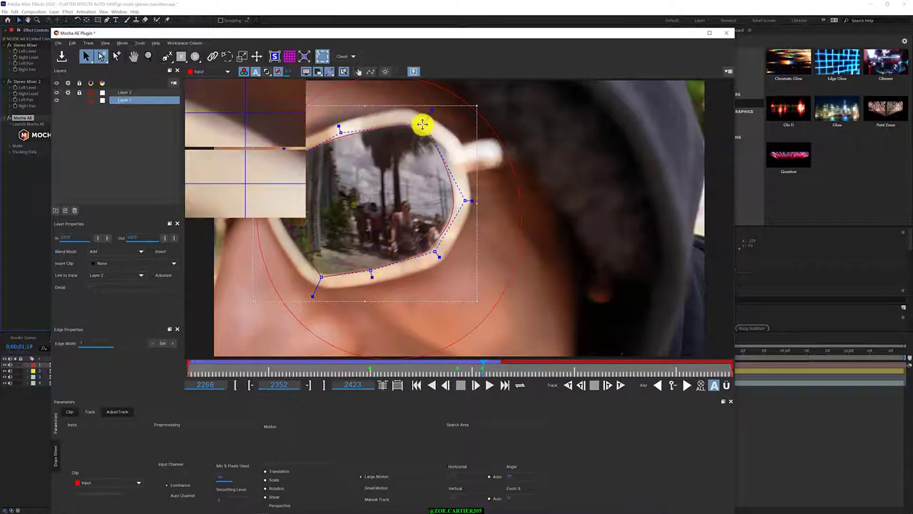
Step: At frame 2355, move the outline's left, bottom-left and right points onto the rim
left_click_drag(480, 367, 492, 367)
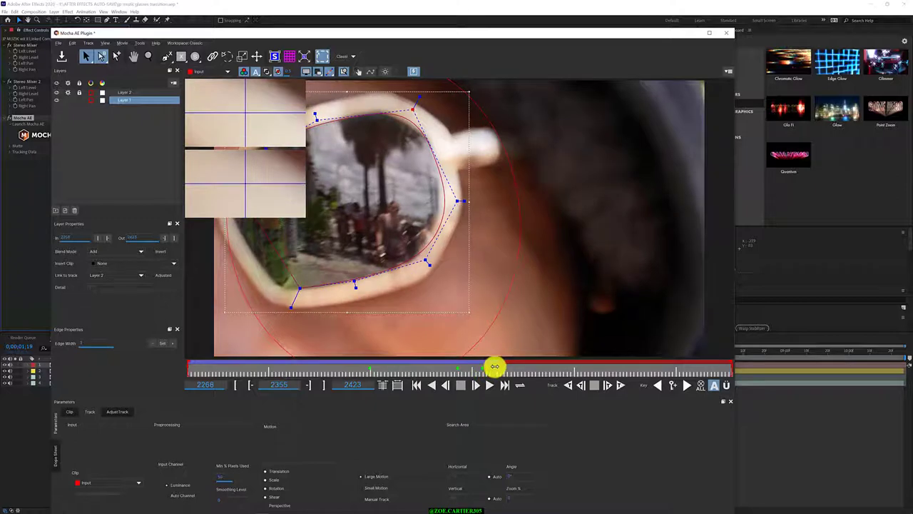
left_click(341, 72)
left_click_drag(246, 207, 231, 207)
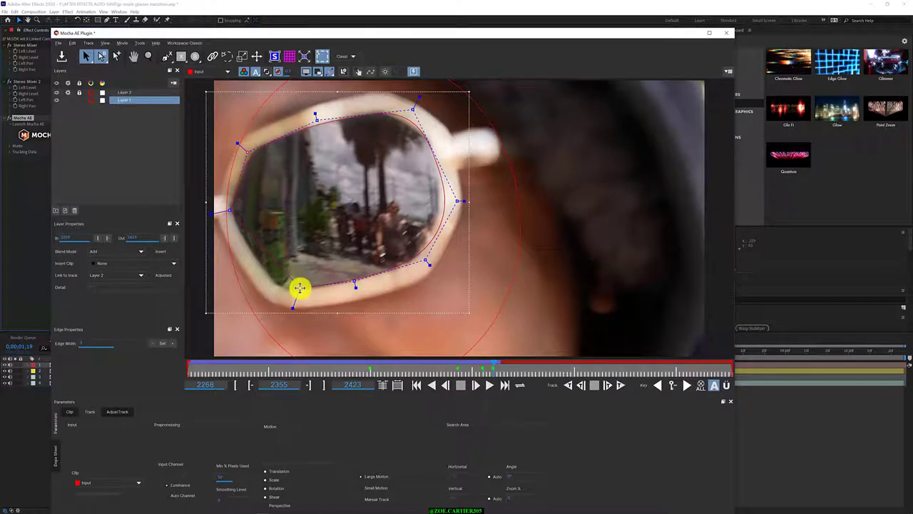
left_click_drag(300, 288, 280, 291)
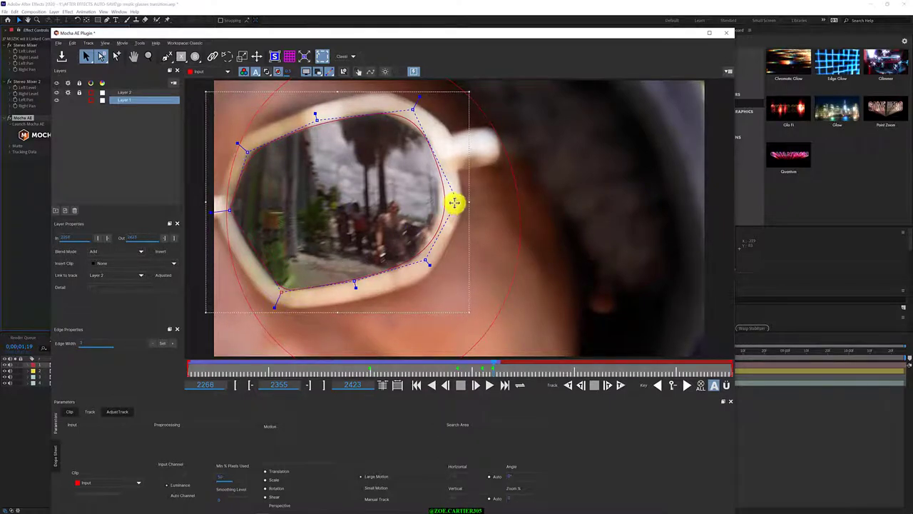
left_click_drag(455, 203, 451, 202)
Step: At frames 2352–2354, refit the lower-left, right and lower-right points, then return to the wide shot
left_click(491, 366)
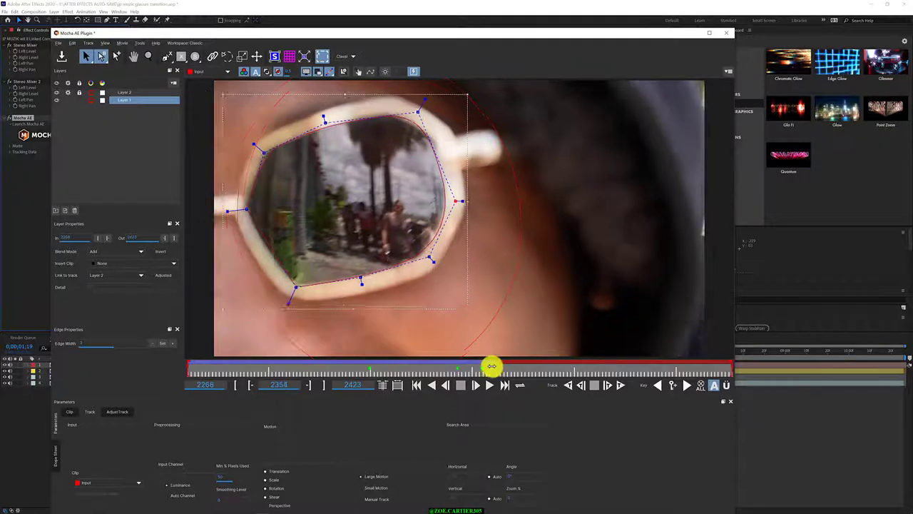
left_click_drag(491, 366, 497, 367)
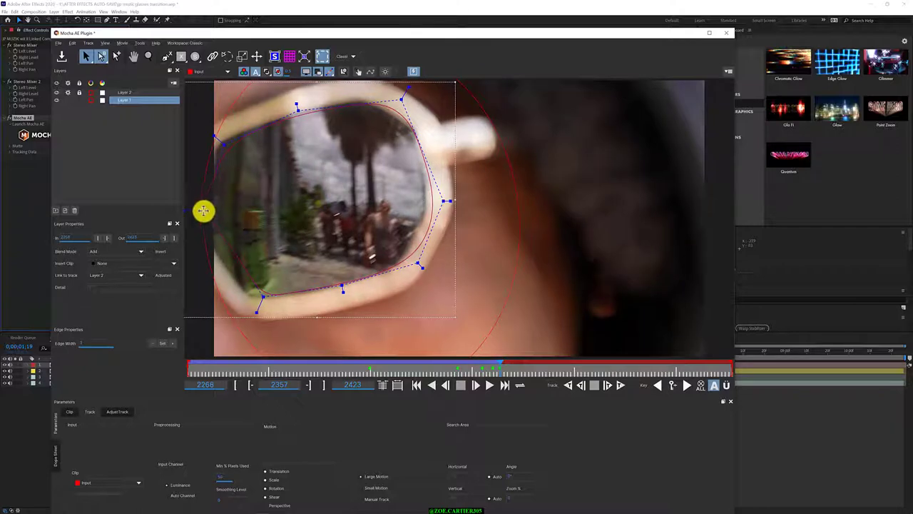
left_click_drag(264, 297, 253, 303)
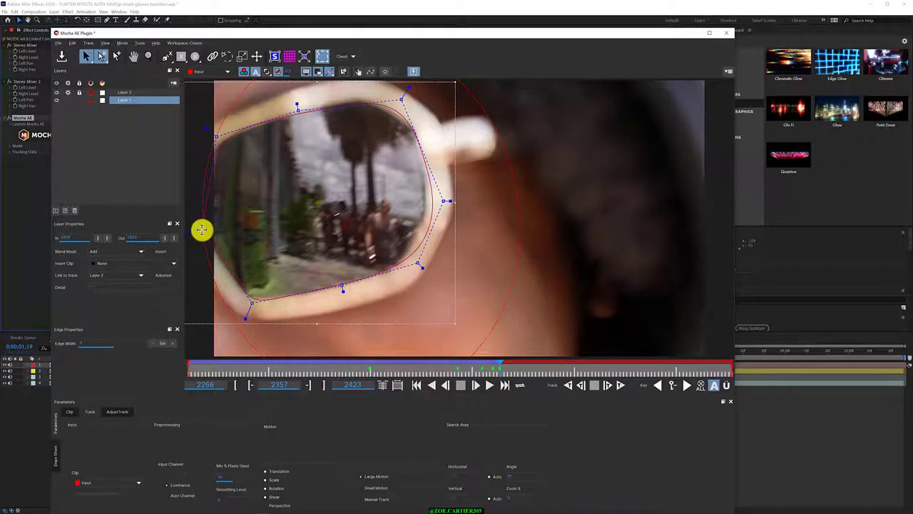
left_click_drag(444, 200, 432, 202)
left_click_drag(415, 267, 408, 266)
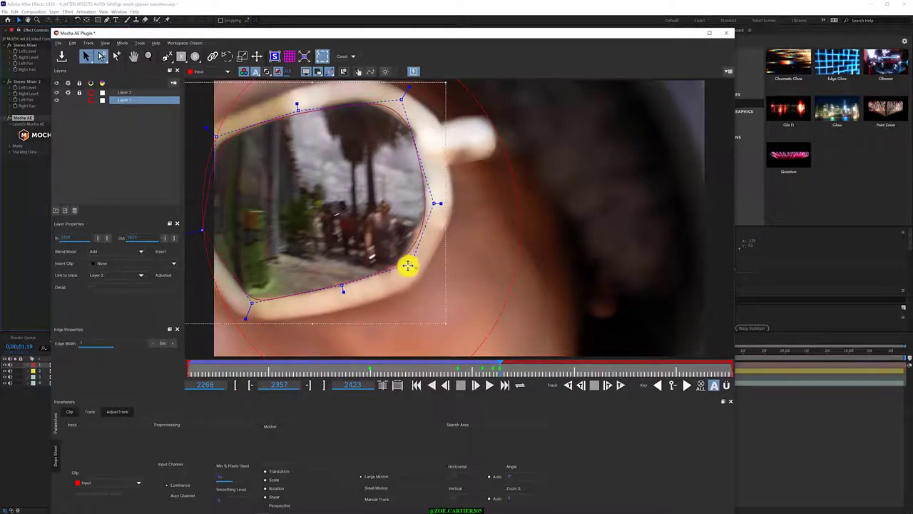
mouse_move(499, 366)
left_mouse_down()
mouse_move(377, 358)
mouse_move(184, 370)
left_mouse_up()
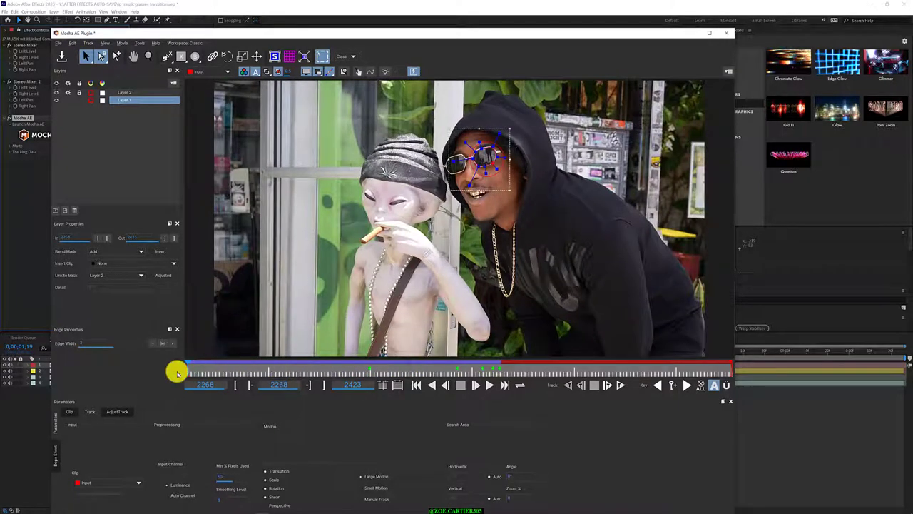
Step: Set Layer 1's layer colour to a green basic colour and deselect the layer
left_click(79, 100)
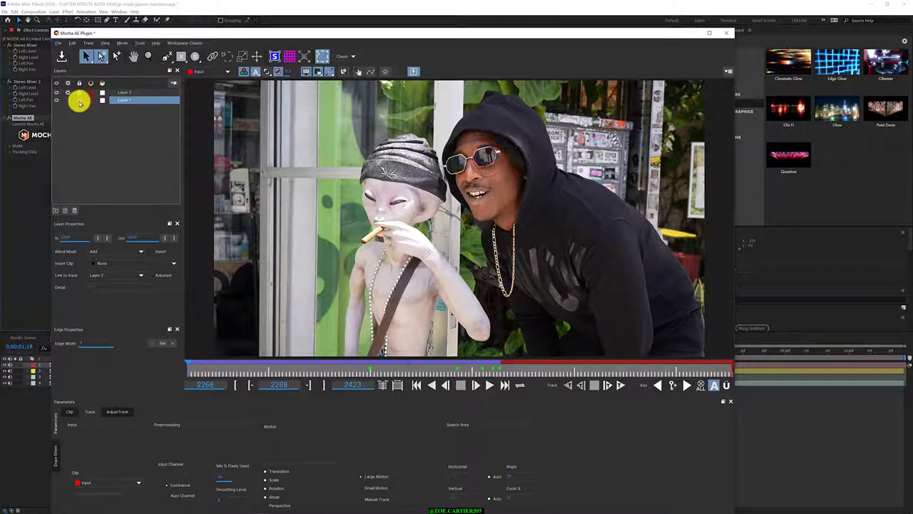
left_click(68, 100)
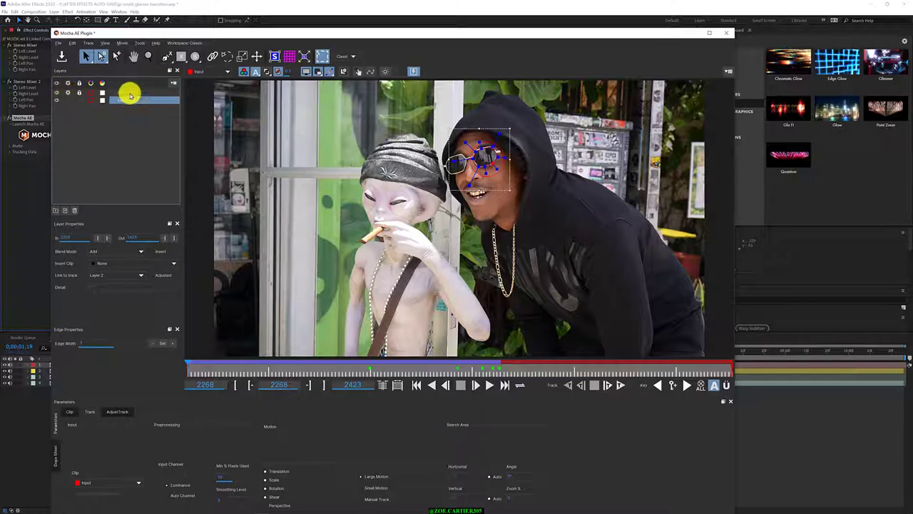
left_click(133, 101)
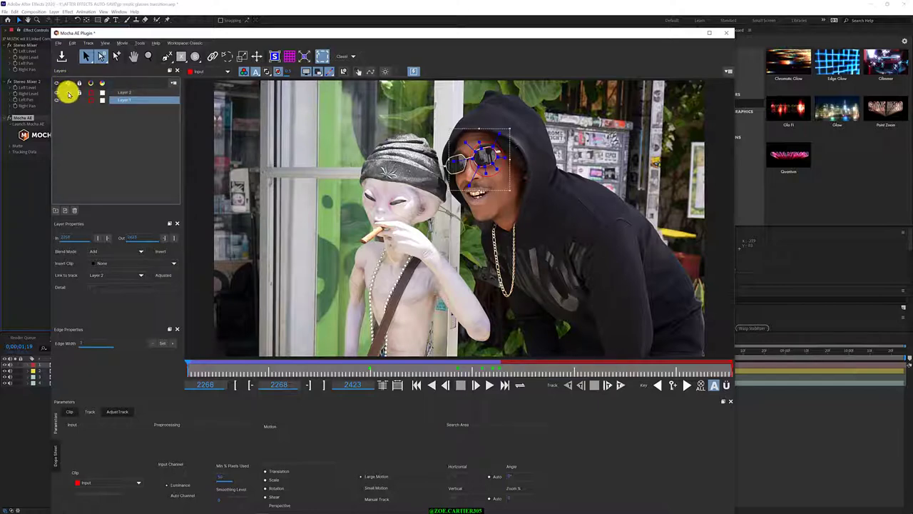
left_click(98, 104)
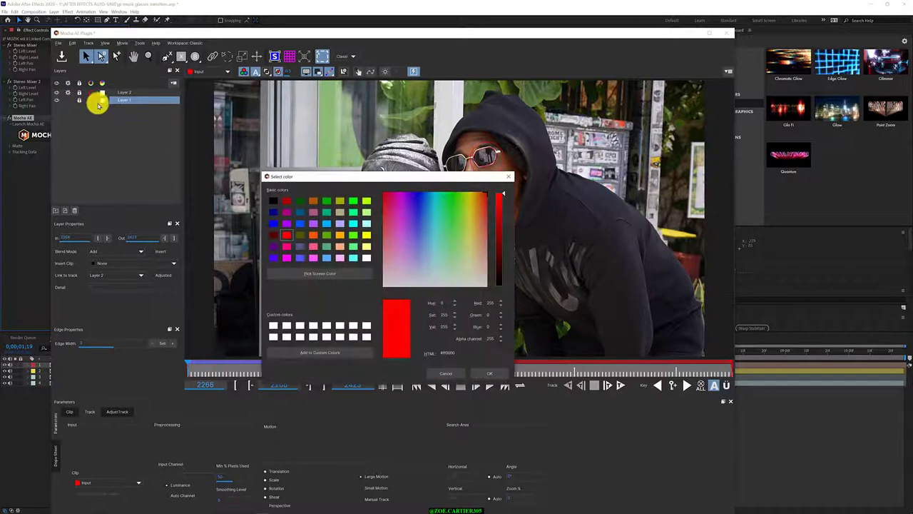
left_click(354, 201)
left_click(490, 373)
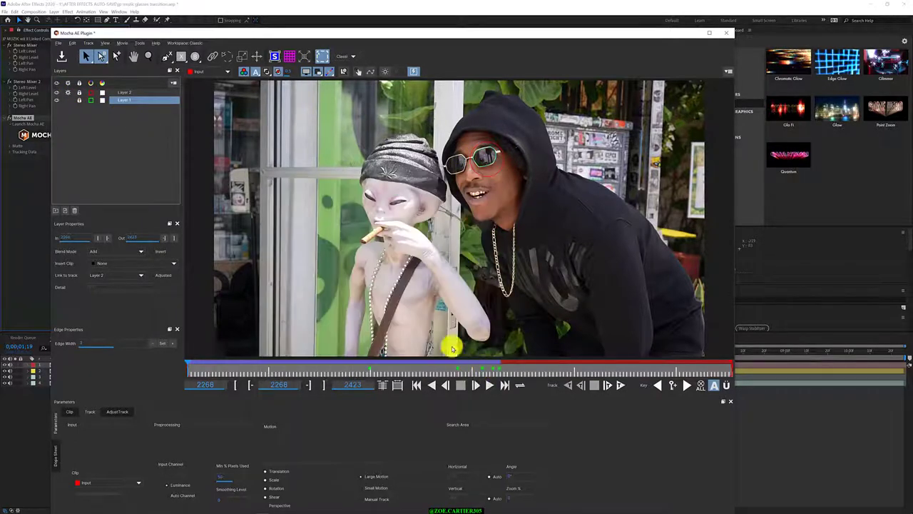
left_click(115, 136)
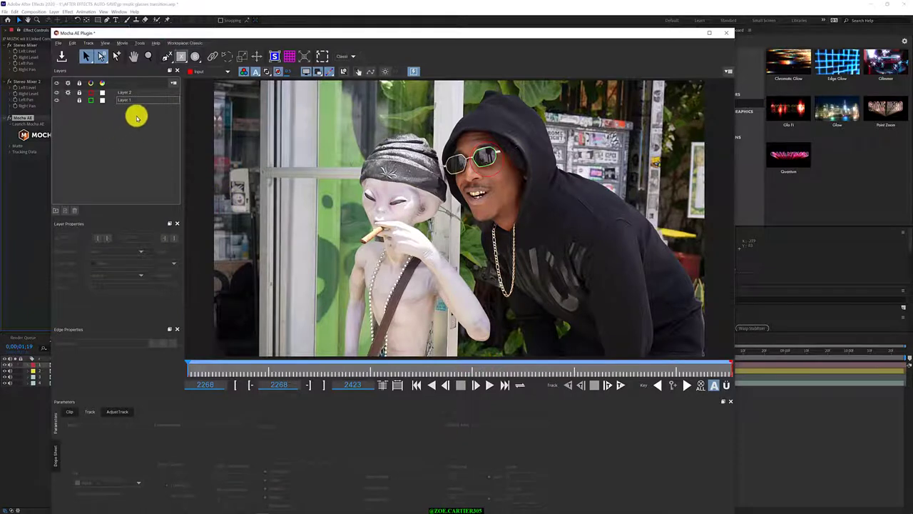
Step: Draw a new ellipse mask, Layer 3, around the left lens
left_click(195, 56)
left_click(196, 71)
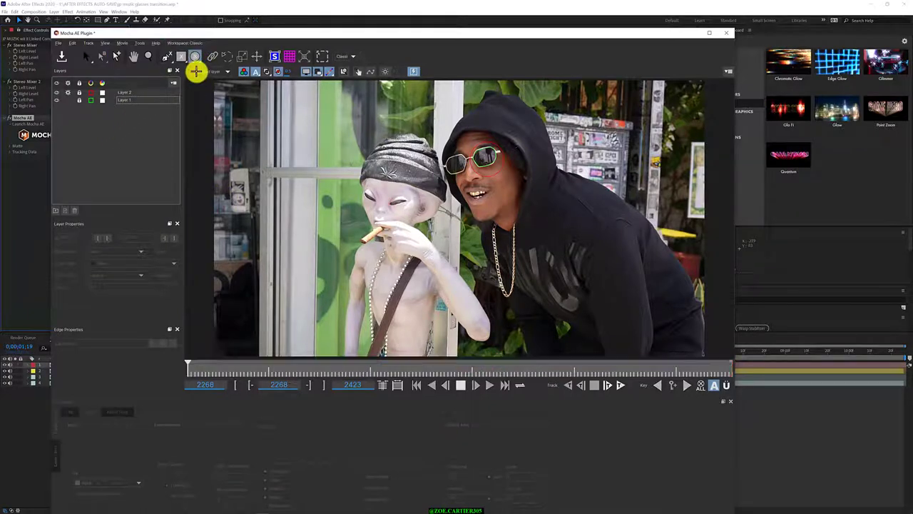
left_click(195, 57)
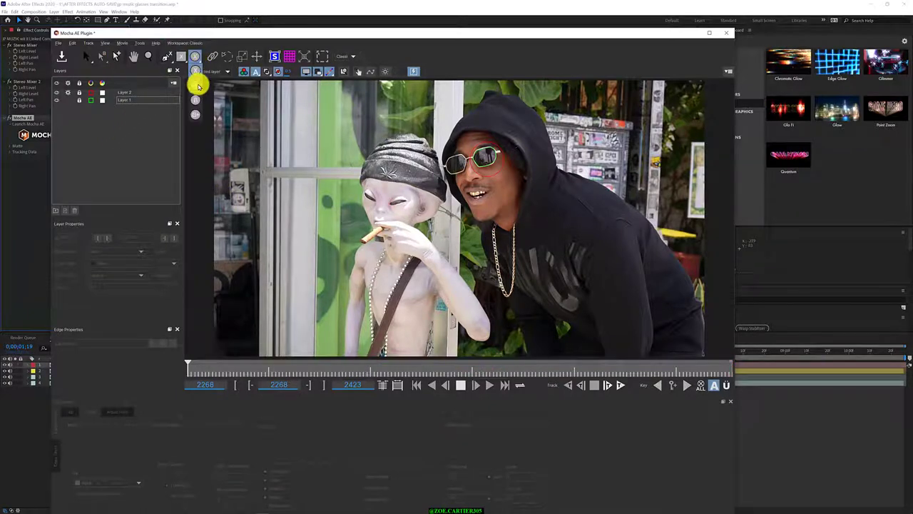
left_click(197, 99)
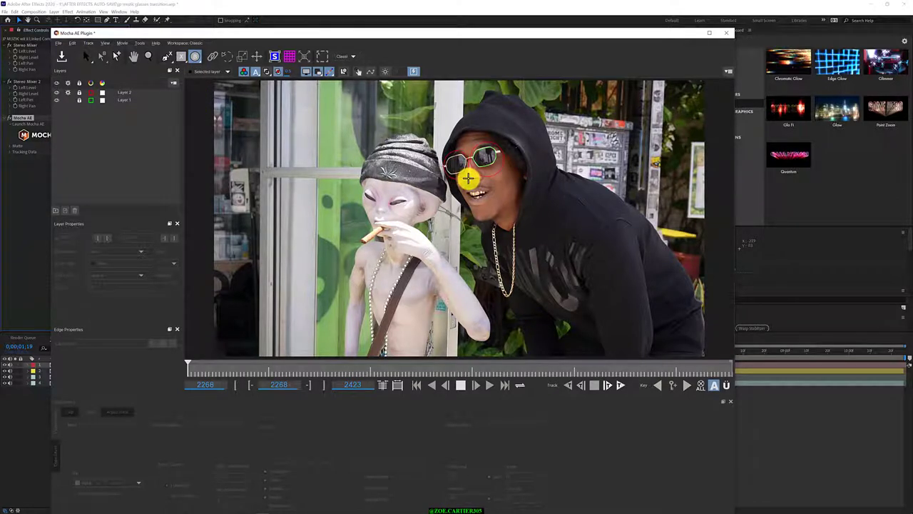
left_click_drag(468, 179, 468, 178)
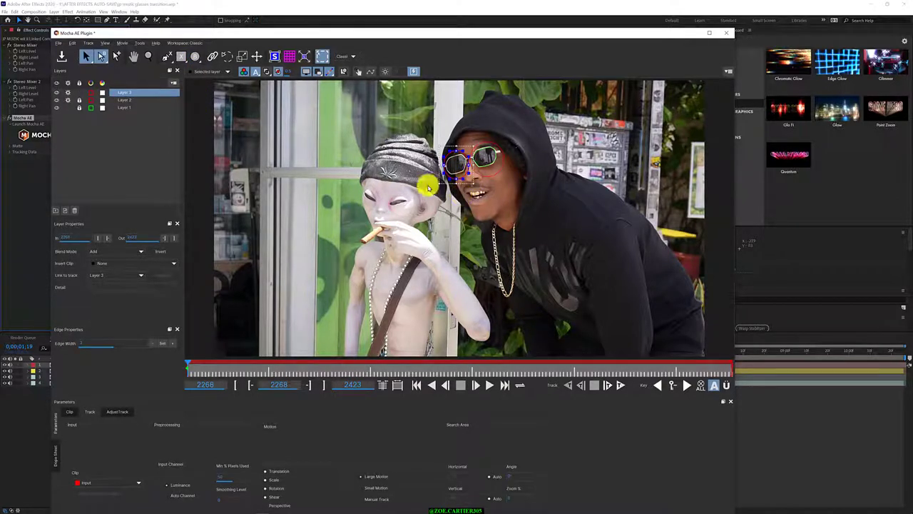
Step: Colour Layer 3 yellow and track it forward from frame 2268 to 2327
left_click(91, 92)
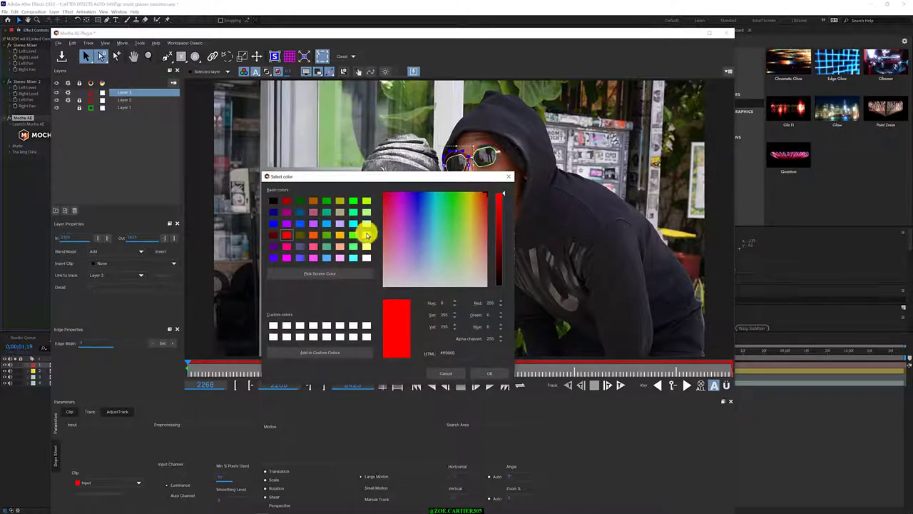
left_click(366, 235)
left_click(491, 374)
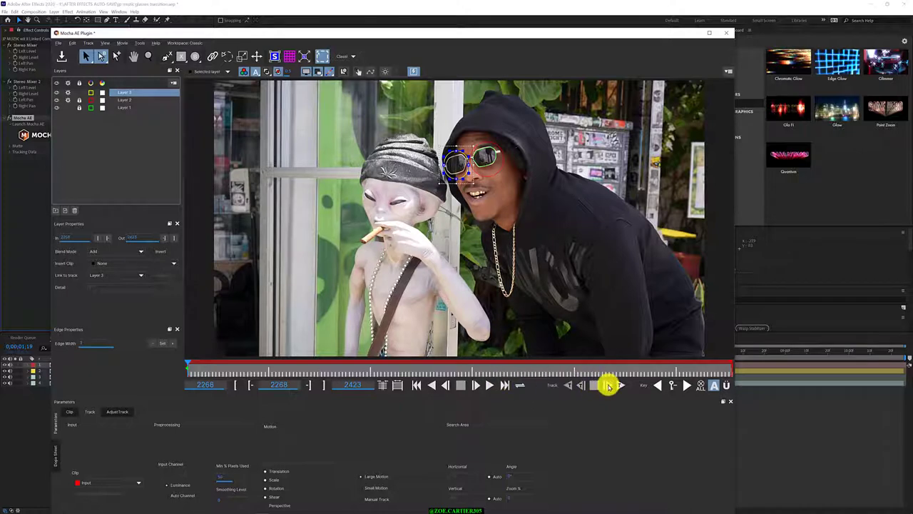
left_click(607, 385)
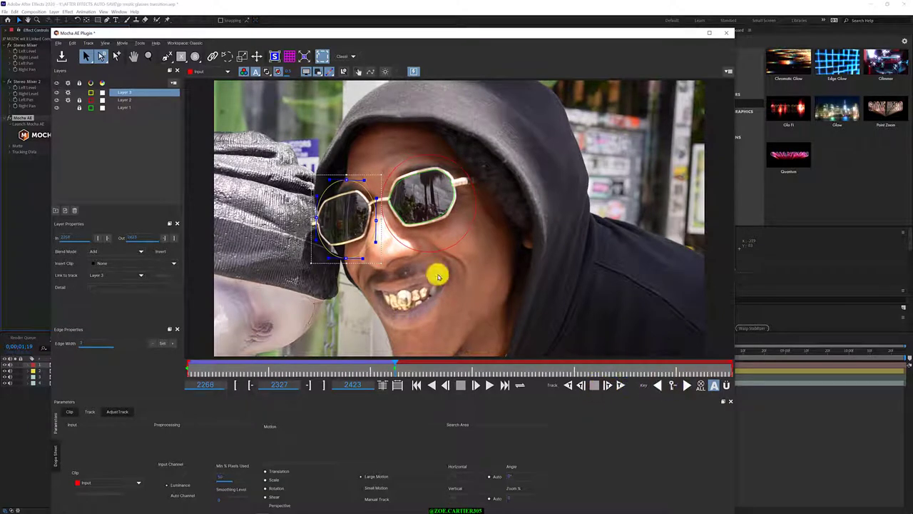
Step: Pull the left-lens shape's left point outward, track forward to frame 2351, and scrub back to review
left_click_drag(317, 217, 308, 219)
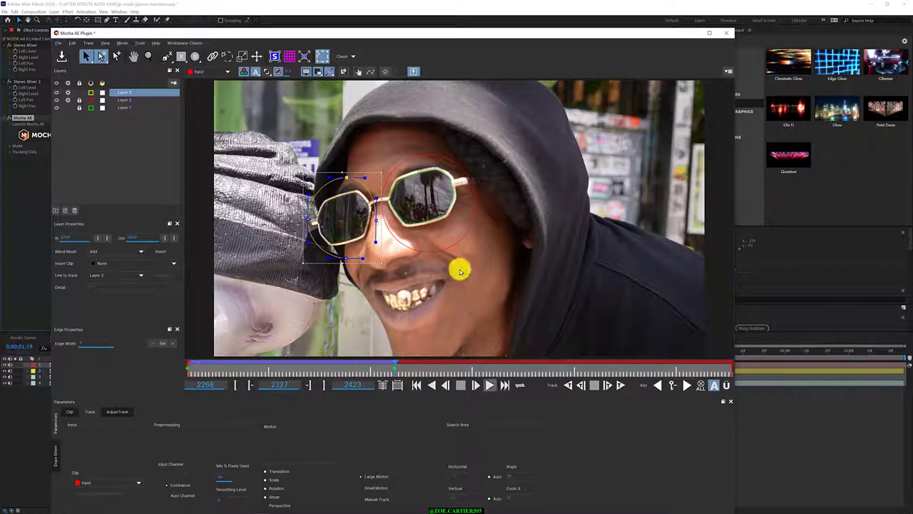
left_click(607, 386)
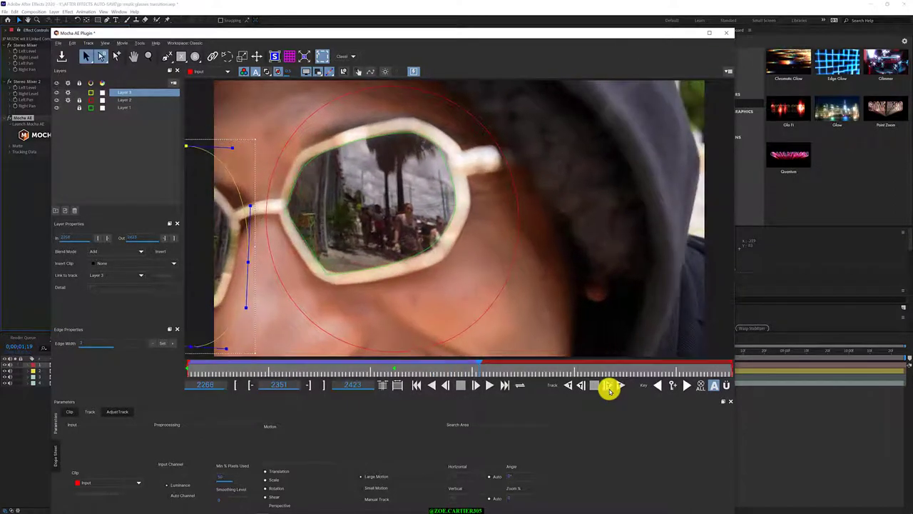
left_click(607, 386)
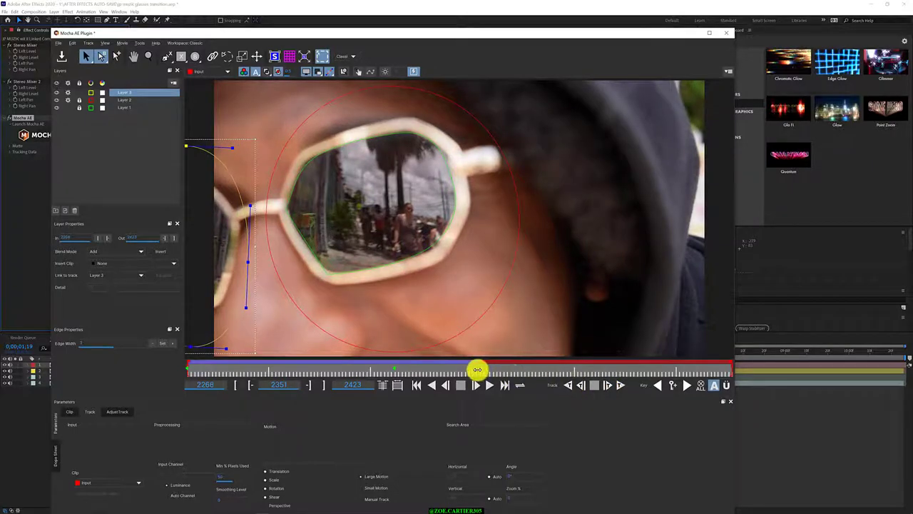
mouse_move(477, 369)
left_mouse_down()
mouse_move(409, 369)
mouse_move(405, 378)
mouse_move(446, 366)
left_mouse_up()
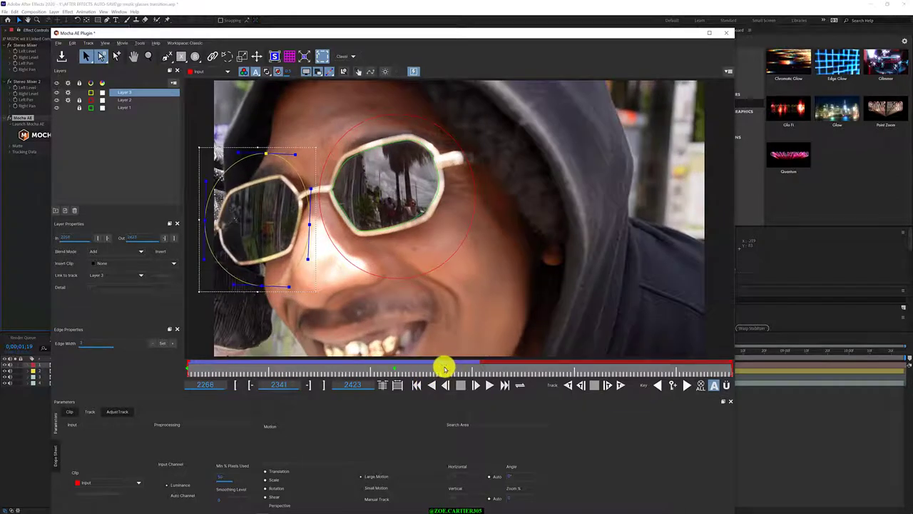
Step: Draw an ellipse inside the left lens and drag its left, right, lower-left and top edges onto the rim
left_click(199, 58)
left_click(197, 71)
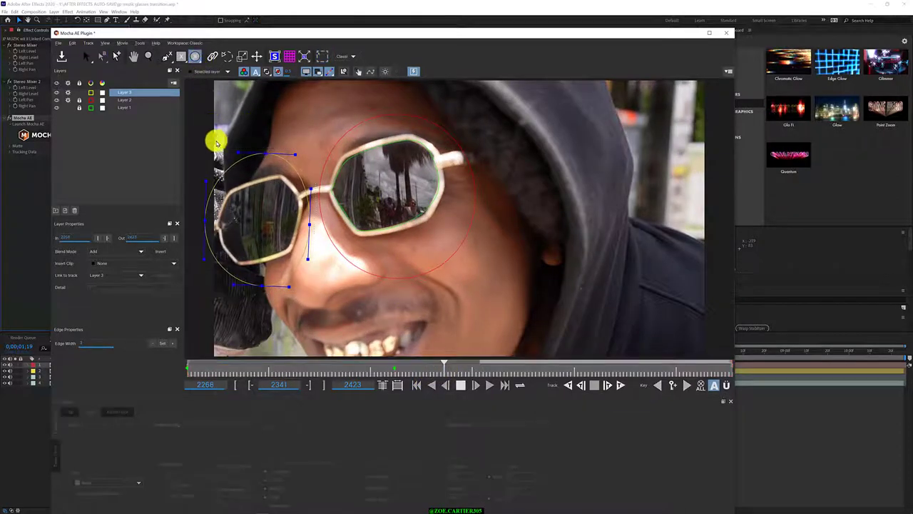
mouse_move(232, 194)
left_mouse_down()
mouse_move(308, 258)
mouse_move(241, 202)
left_mouse_up()
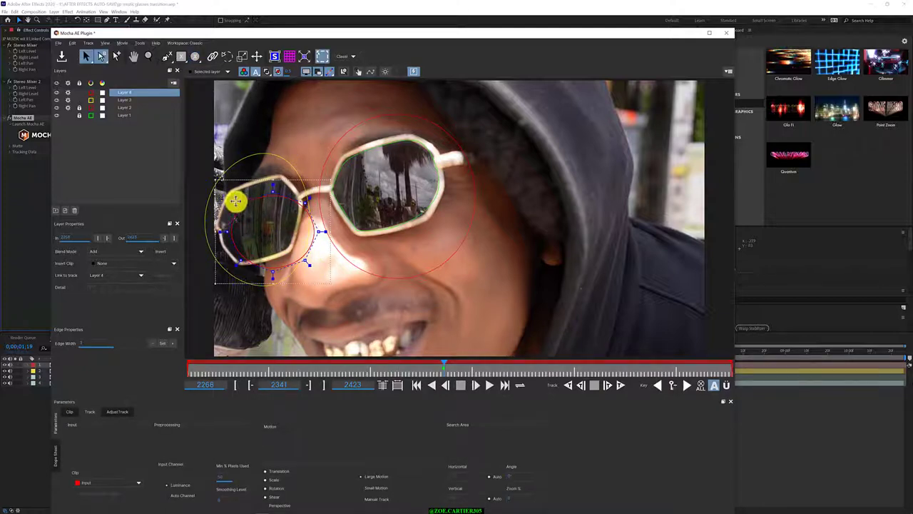
mouse_move(236, 202)
left_mouse_down()
mouse_move(214, 242)
mouse_move(289, 248)
mouse_move(295, 185)
mouse_move(262, 176)
left_mouse_up()
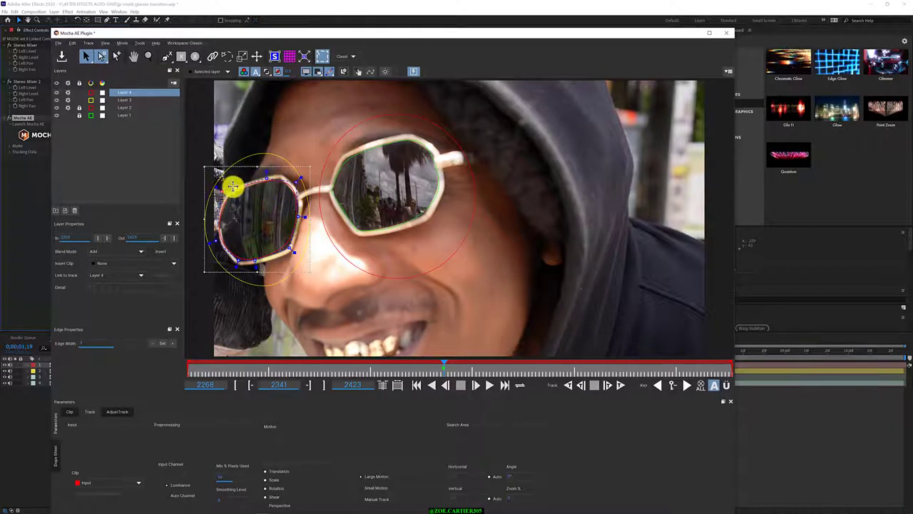
left_click_drag(293, 197, 297, 219)
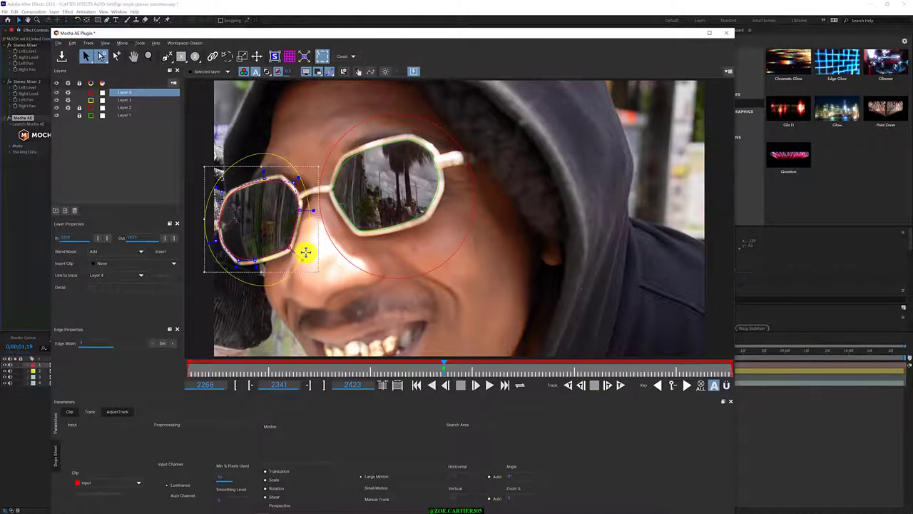
left_click_drag(232, 265, 219, 240)
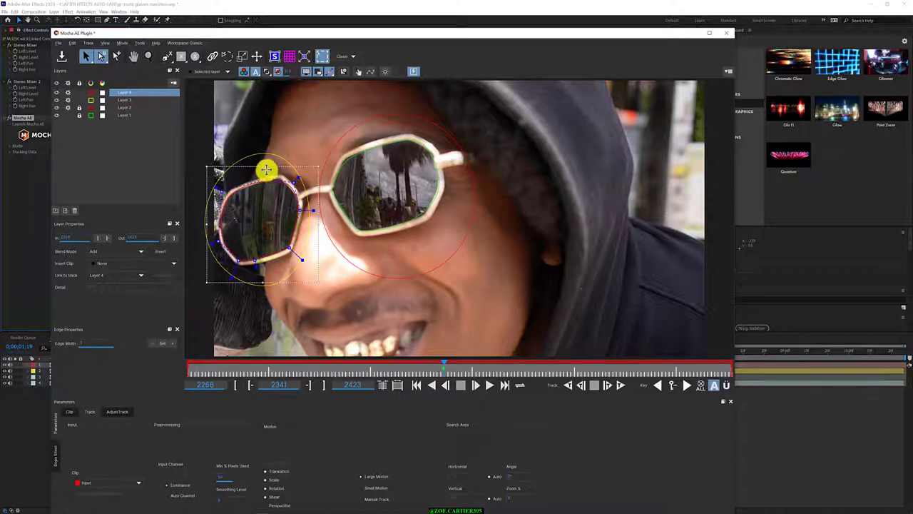
mouse_move(269, 161)
left_mouse_down()
mouse_move(264, 154)
mouse_move(274, 179)
left_mouse_up()
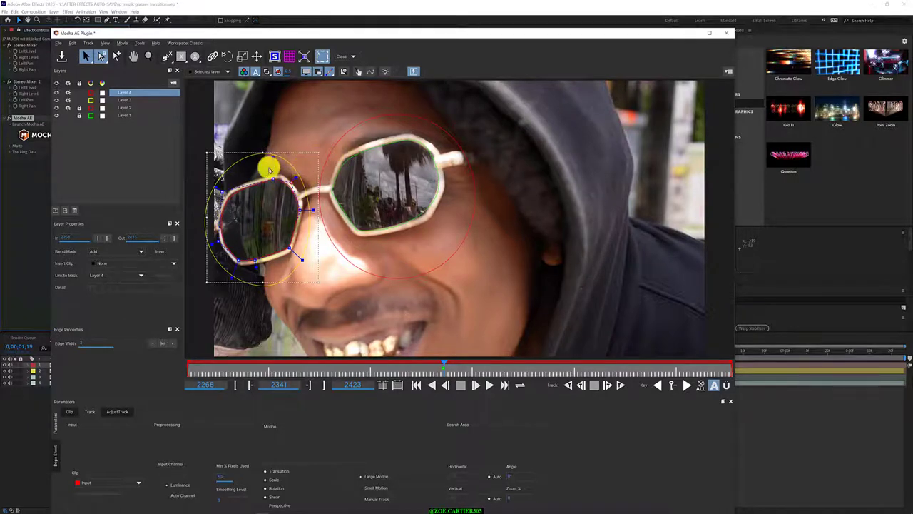
Step: Set Layer 4's layer colour to blue
left_click(90, 93)
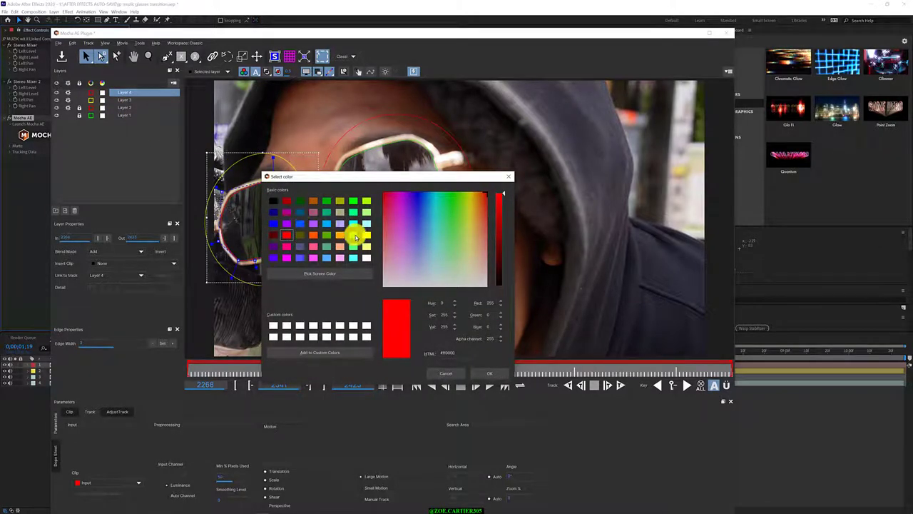
left_click(356, 237)
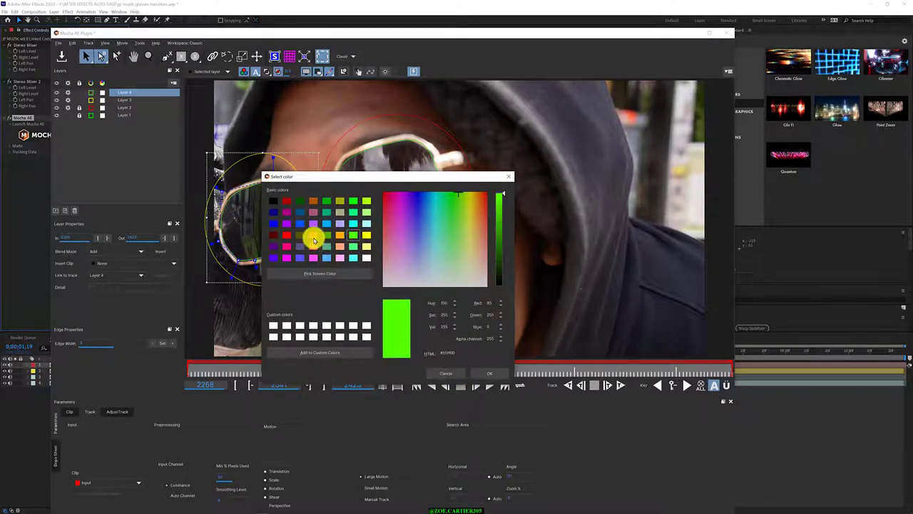
left_click(313, 235)
left_click(273, 223)
left_click(479, 373)
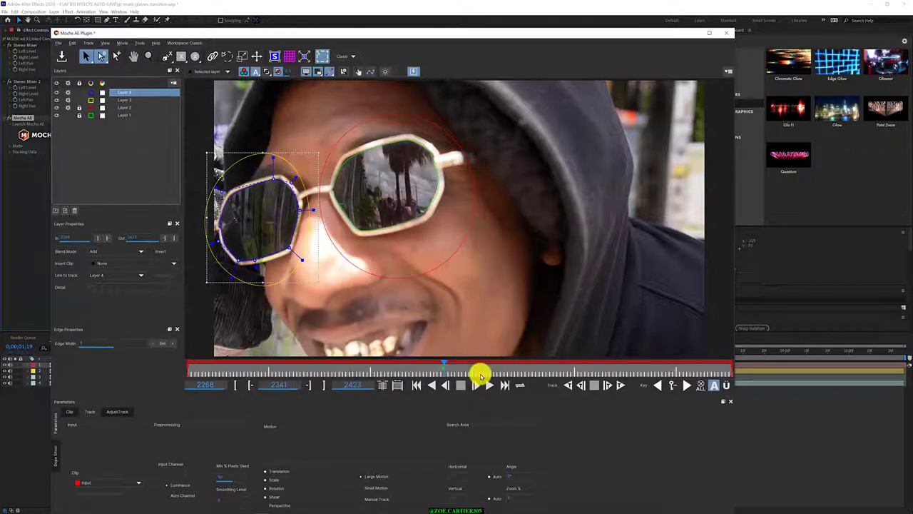
Step: Link Layer 4 to Layer 3's track and scrub back to check the mask follows
left_click(134, 263)
left_click(131, 276)
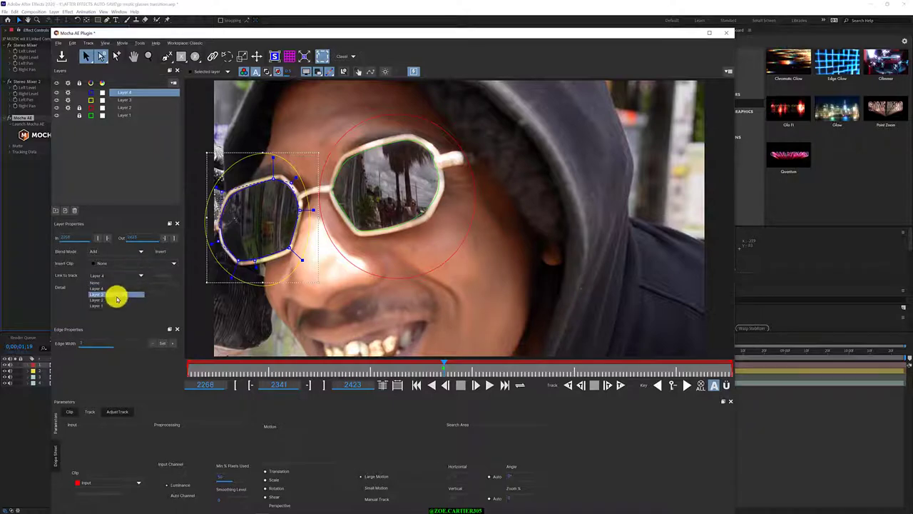
left_click(117, 298)
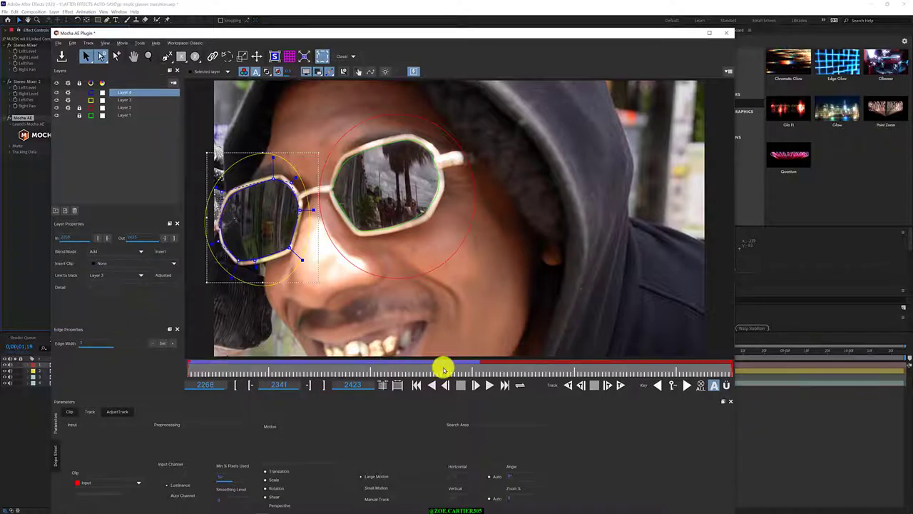
mouse_move(443, 367)
left_mouse_down()
mouse_move(183, 356)
mouse_move(429, 354)
mouse_move(272, 386)
mouse_move(404, 378)
left_mouse_up()
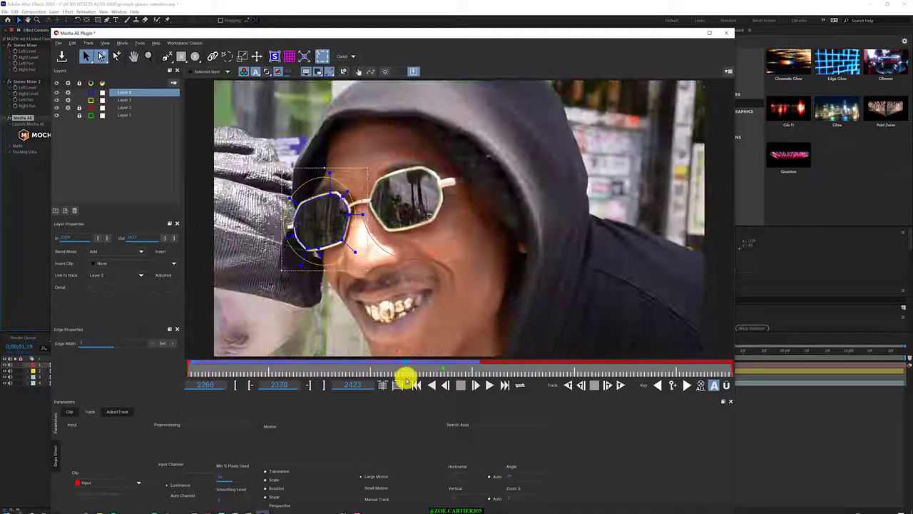
Step: Save the Mocha project with File > Save Project
left_click(60, 43)
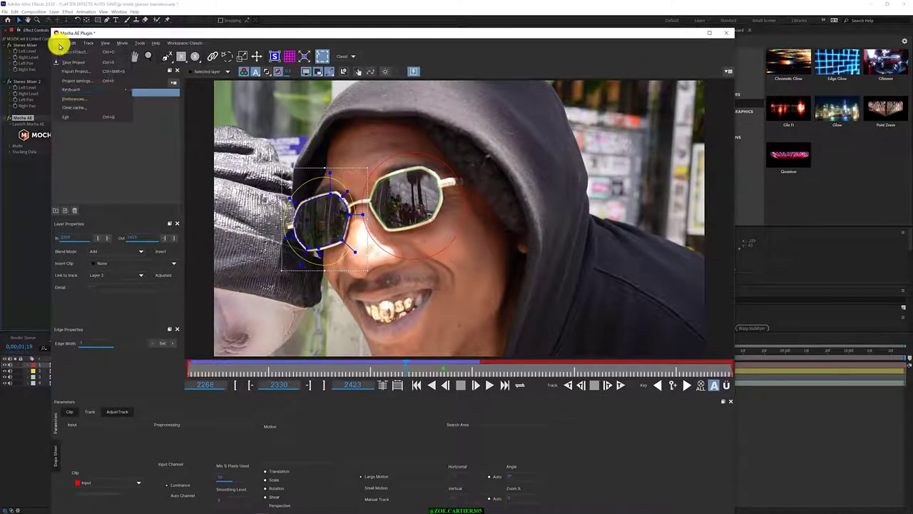
left_click(85, 62)
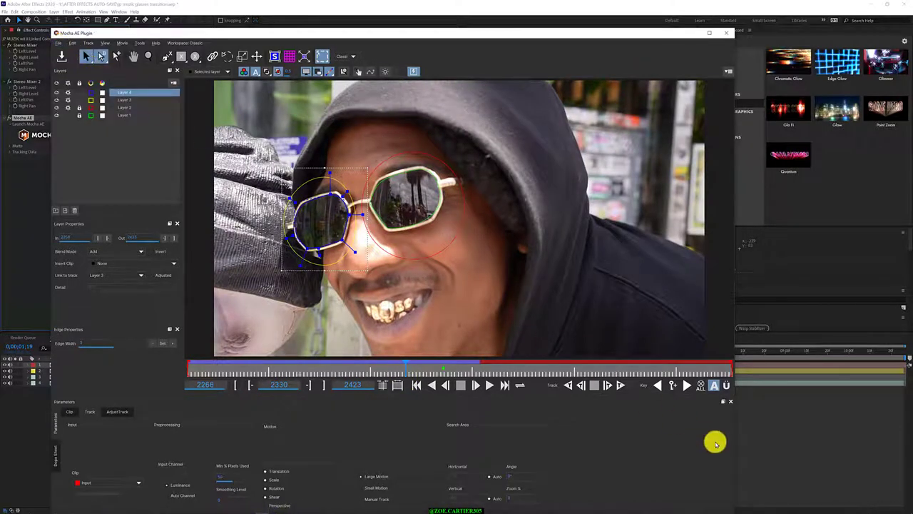